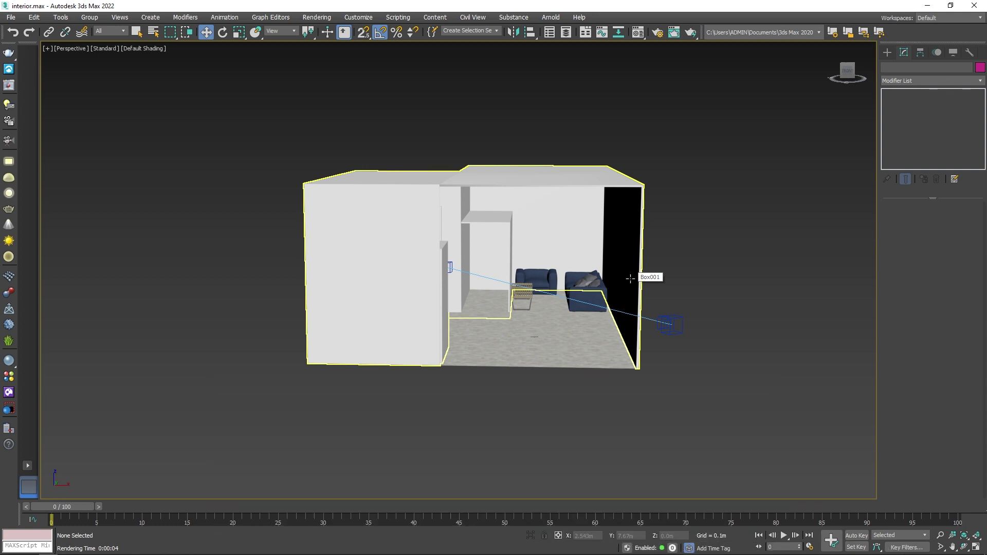
# Orbit and zoom around the room to inspect the sofas from low, side and top views.
pyautogui.keyDown('alt'); pyautogui.moveTo(630, 278); pyautogui.dragTo(503, 301, button='middle'); pyautogui.keyUp('alt')
pyautogui.scroll(5, 503, 302)
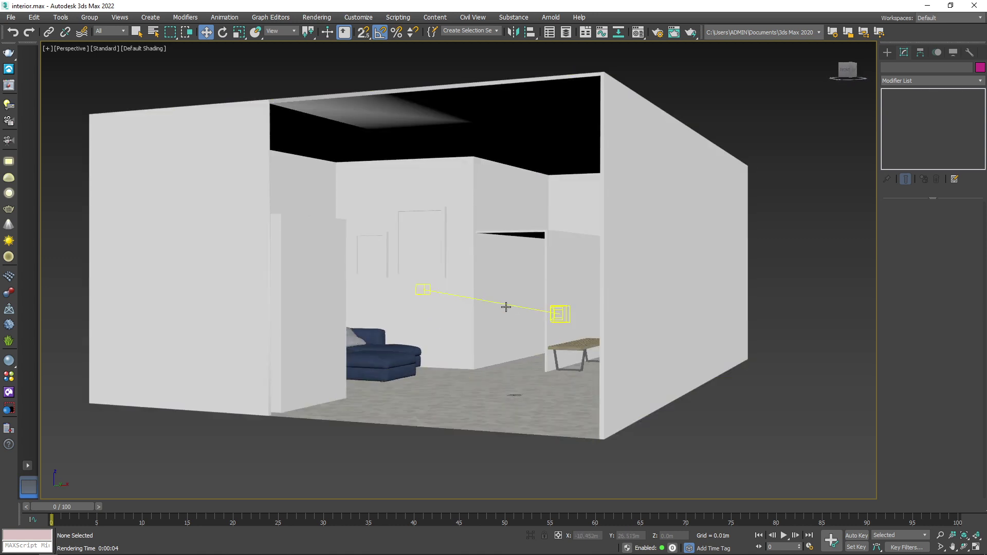
pyautogui.scroll(5, 551, 326)
pyautogui.scroll(-3, 551, 326)
pyautogui.scroll(-2, 461, 334)
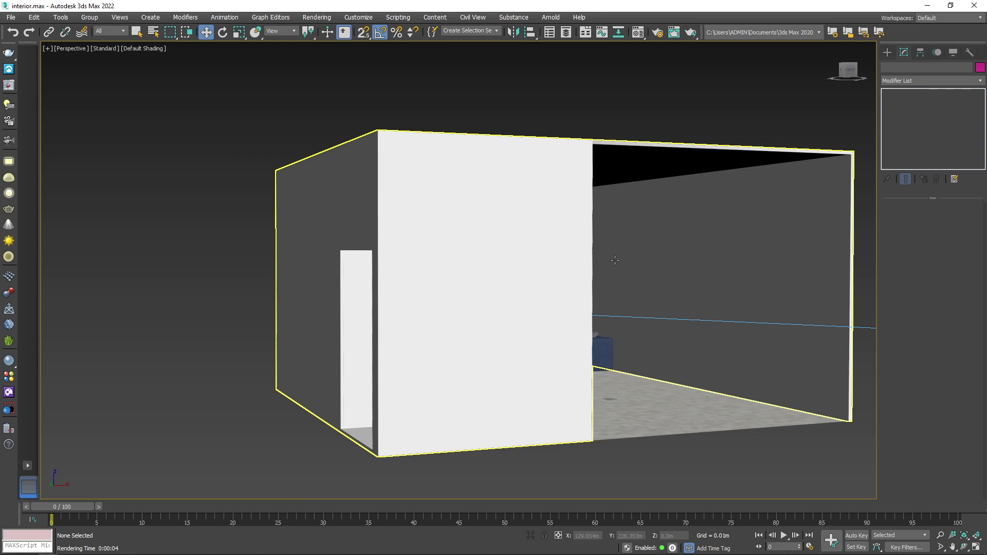
pyautogui.moveTo(395, 347)
pyautogui.keyDown('alt'); pyautogui.mouseDown(button='middle')
pyautogui.moveTo(566, 275)
pyautogui.moveTo(748, 254)
pyautogui.mouseUp(button='middle'); pyautogui.keyUp('alt')
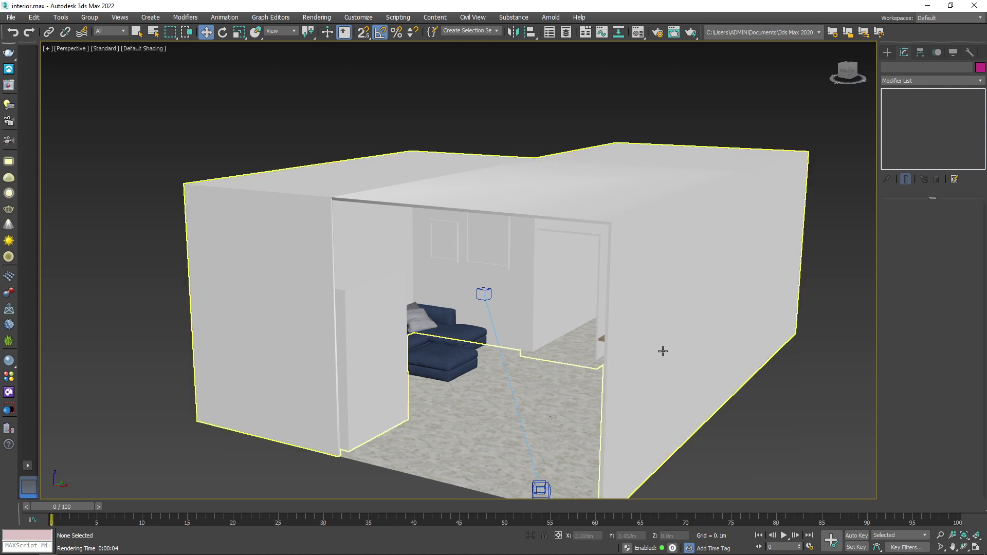
pyautogui.moveTo(661, 348)
pyautogui.keyDown('alt'); pyautogui.mouseDown(button='middle')
pyautogui.moveTo(554, 420)
pyautogui.moveTo(569, 426)
pyautogui.mouseUp(button='middle'); pyautogui.keyUp('alt')
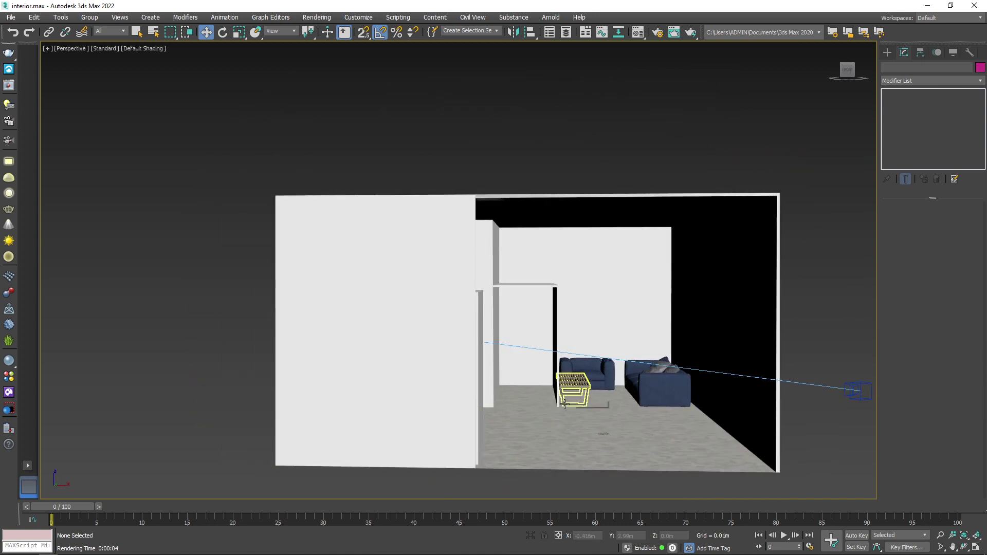
pyautogui.moveTo(564, 404)
pyautogui.keyDown('alt'); pyautogui.mouseDown(button='middle')
pyautogui.moveTo(553, 357)
pyautogui.moveTo(593, 349)
pyautogui.mouseUp(button='middle'); pyautogui.keyUp('alt')
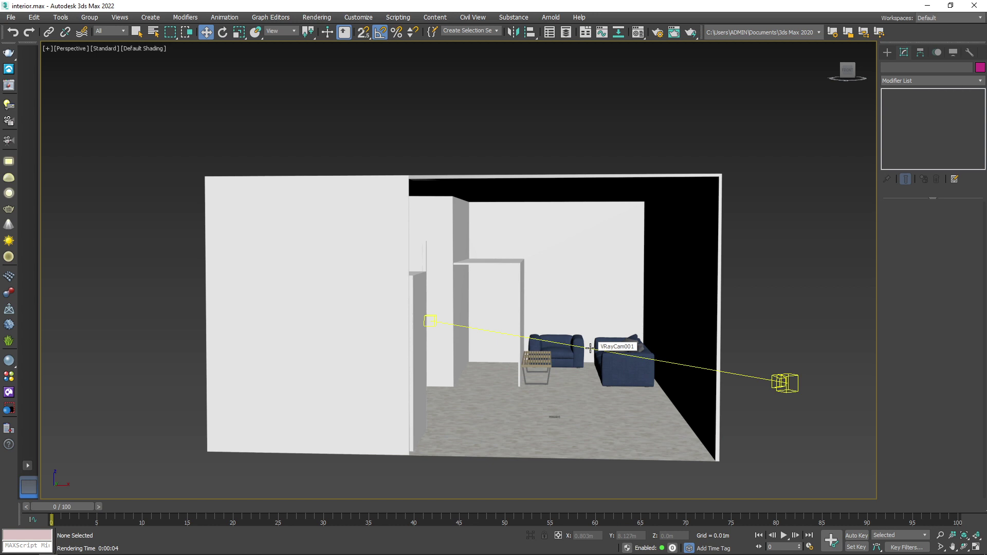
pyautogui.moveTo(589, 293)
pyautogui.keyDown('alt'); pyautogui.mouseDown(button='middle')
pyautogui.moveTo(560, 310)
pyautogui.moveTo(674, 282)
pyautogui.moveTo(674, 293)
pyautogui.mouseUp(button='middle'); pyautogui.keyUp('alt')
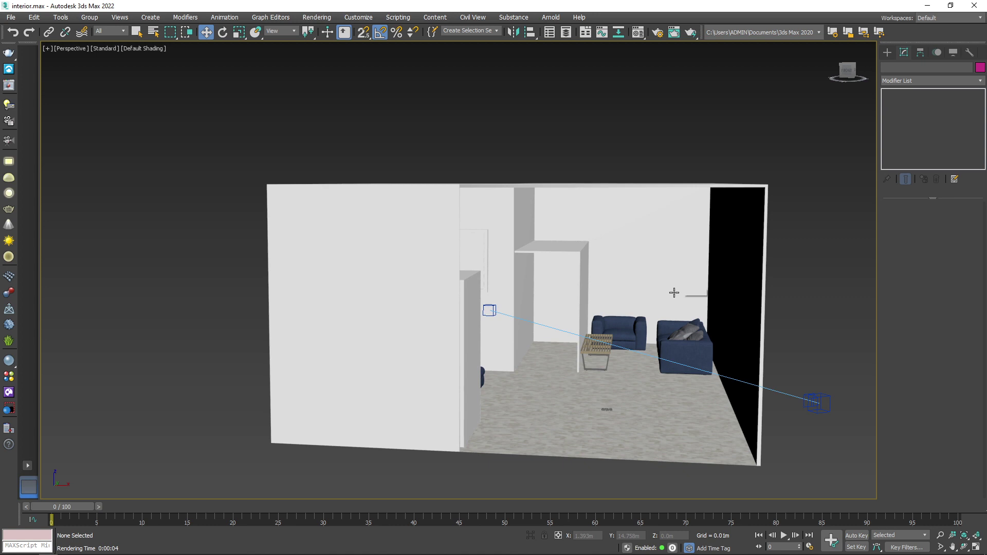
pyautogui.moveTo(562, 294)
pyautogui.keyDown('alt'); pyautogui.mouseDown(button='middle')
pyautogui.moveTo(700, 348)
pyautogui.moveTo(674, 322)
pyautogui.mouseUp(button='middle'); pyautogui.keyUp('alt')
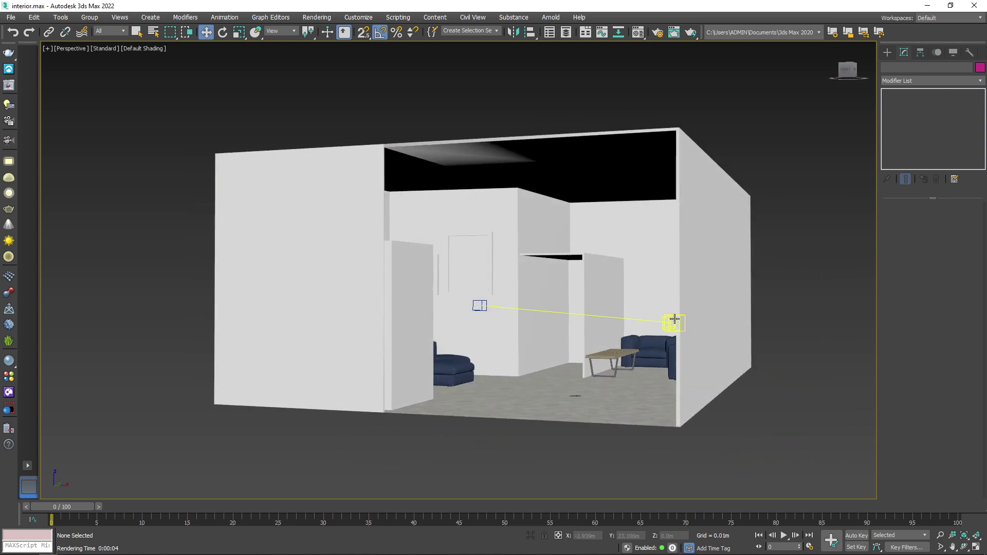
# Select VRayCam001 to show its settings: FOV 45, 36 mm film gate, ISO 100, f/8.
pyautogui.click(674, 322)
pyautogui.moveTo(467, 276)
pyautogui.keyDown('alt'); pyautogui.mouseDown(button='middle')
pyautogui.moveTo(659, 306)
pyautogui.moveTo(595, 283)
pyautogui.mouseUp(button='middle'); pyautogui.keyUp('alt')
pyautogui.scroll(3, 659, 306)
pyautogui.scroll(-3, 595, 284)
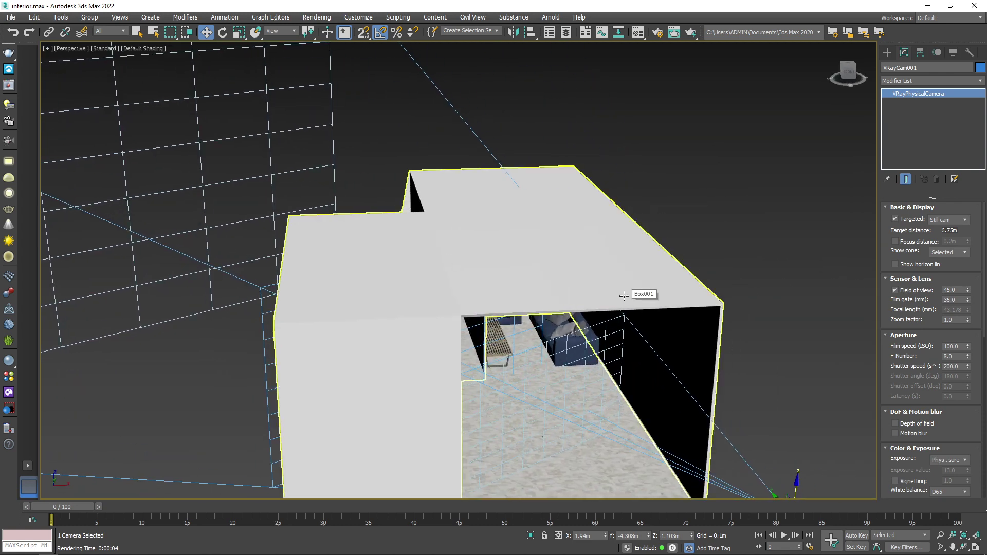
pyautogui.scroll(-3, 627, 289)
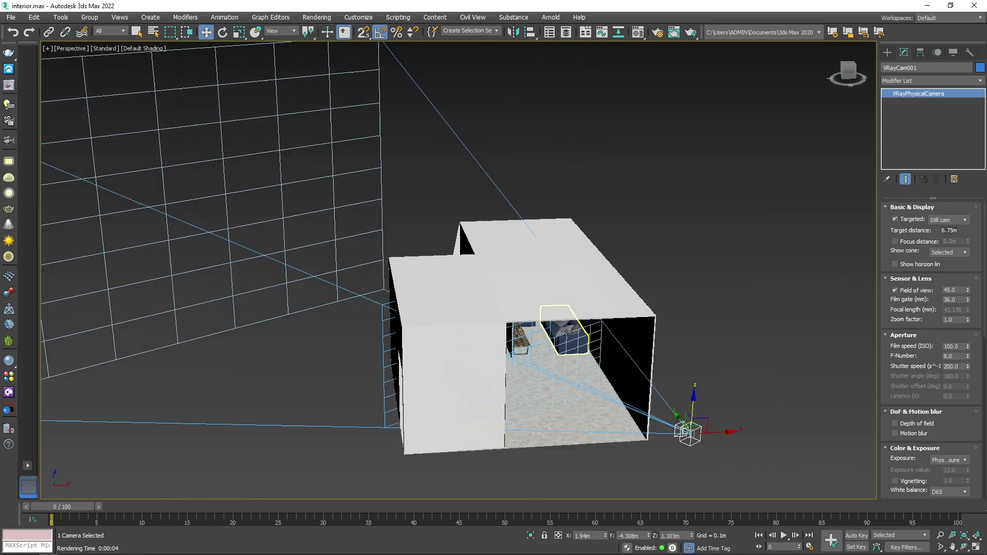
pyautogui.moveTo(627, 289)
pyautogui.keyDown('alt'); pyautogui.mouseDown(button='middle')
pyautogui.moveTo(679, 337)
pyautogui.moveTo(813, 312)
pyautogui.moveTo(847, 326)
pyautogui.mouseUp(button='middle'); pyautogui.keyUp('alt')
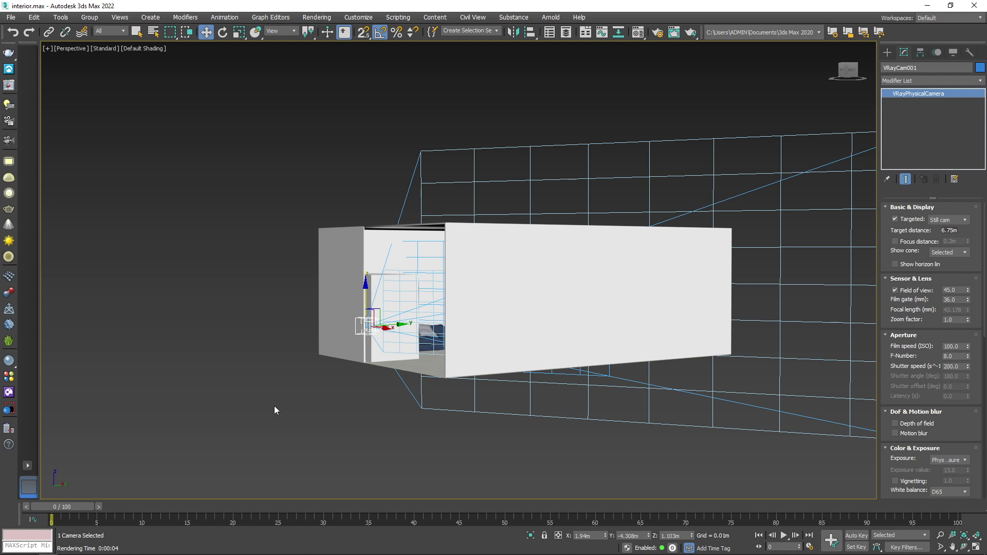
pyautogui.click(10, 379)
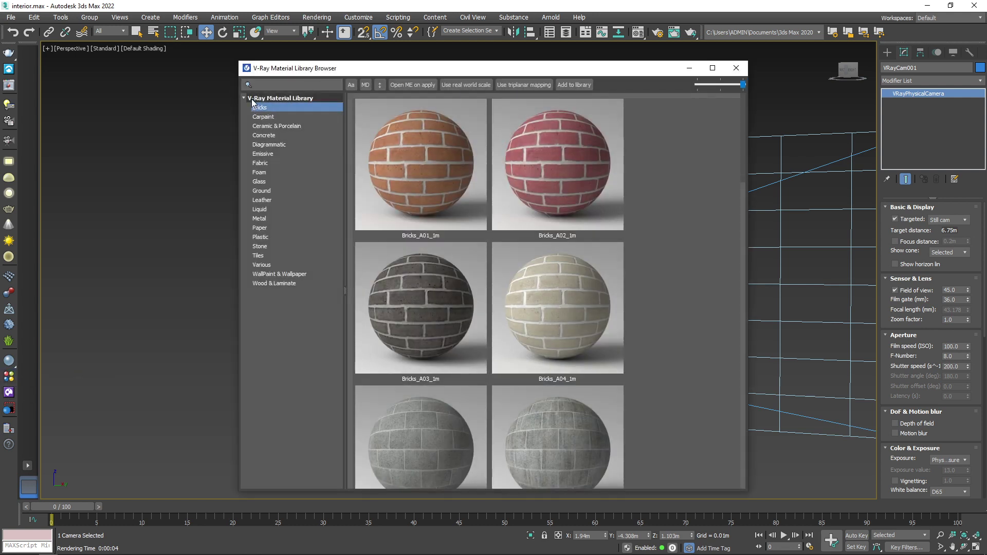
pyautogui.click(231, 197)
pyautogui.click(286, 182)
pyautogui.click(281, 219)
pyautogui.click(278, 265)
pyautogui.click(280, 172)
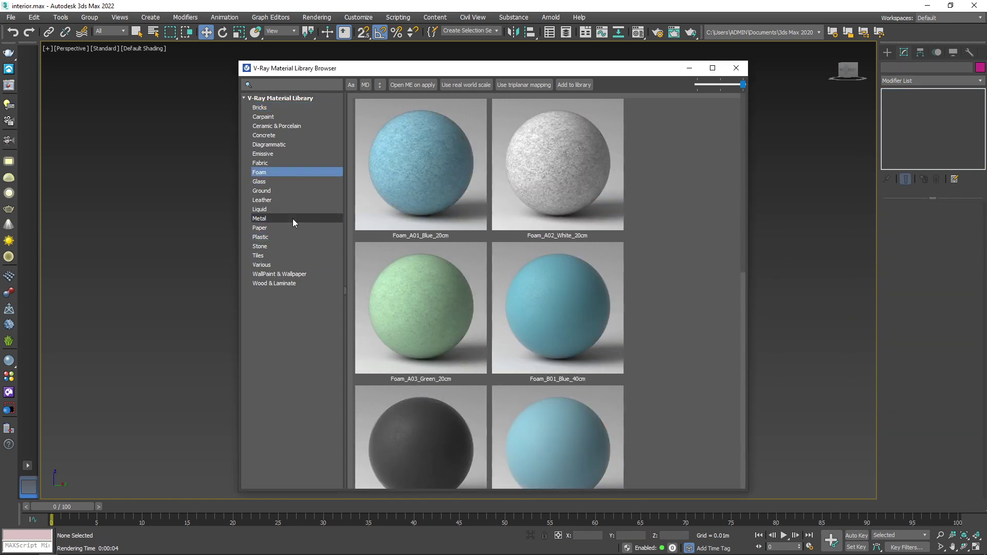
pyautogui.click(294, 246)
pyautogui.click(294, 265)
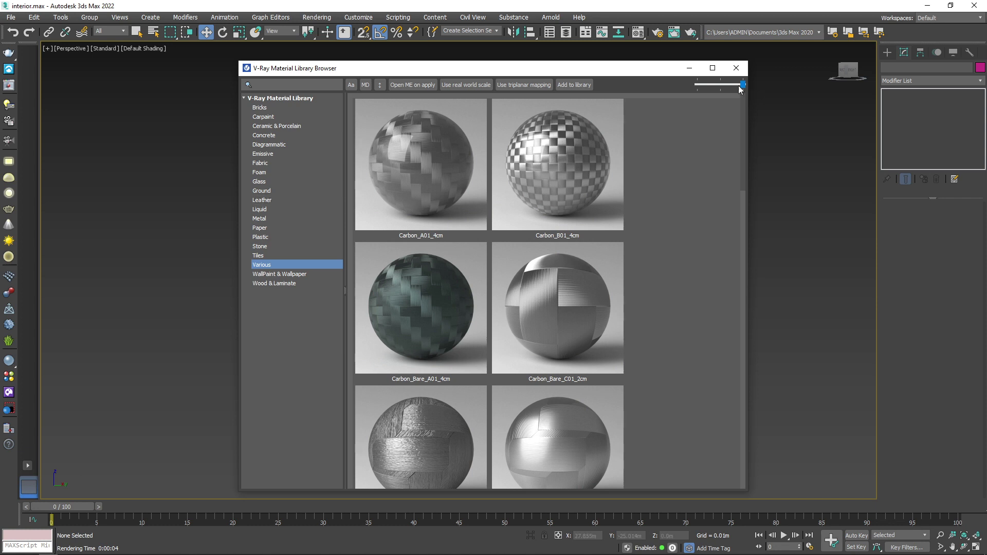
pyautogui.click(736, 68)
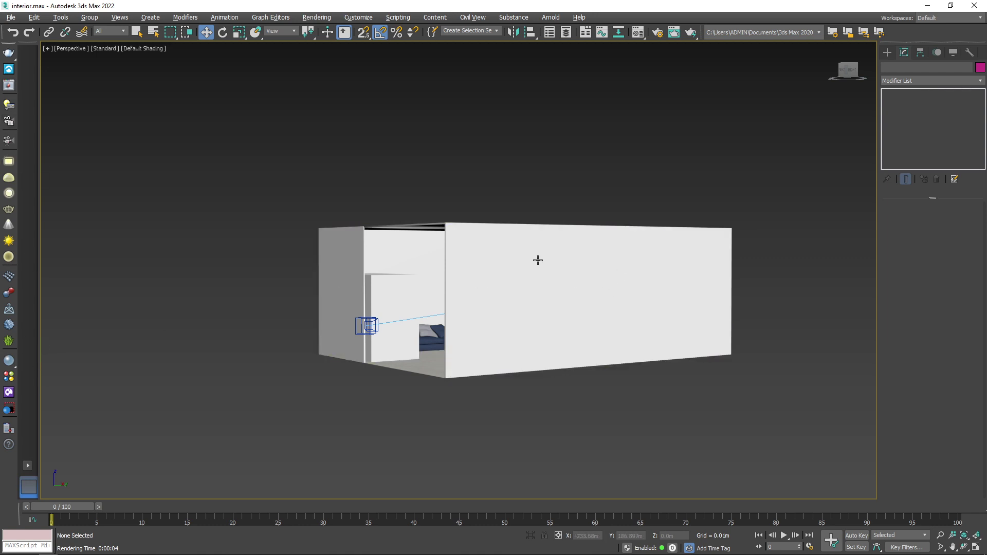
pyautogui.keyDown('alt'); pyautogui.moveTo(535, 260); pyautogui.dragTo(578, 263, button='middle'); pyautogui.keyUp('alt')
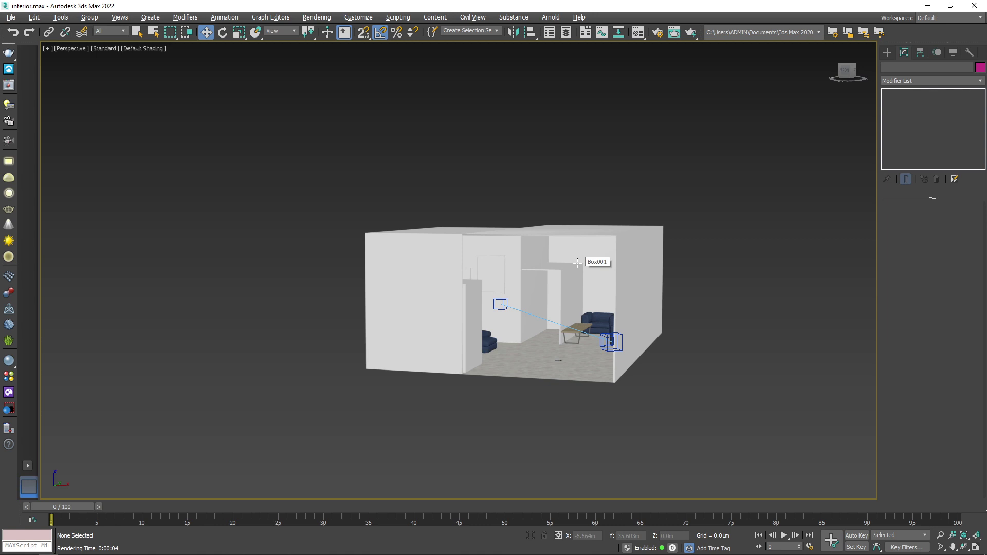
# Render the camera view with V-Ray and move the messages window out of the way.
pyautogui.hotkey('shift', 'q')
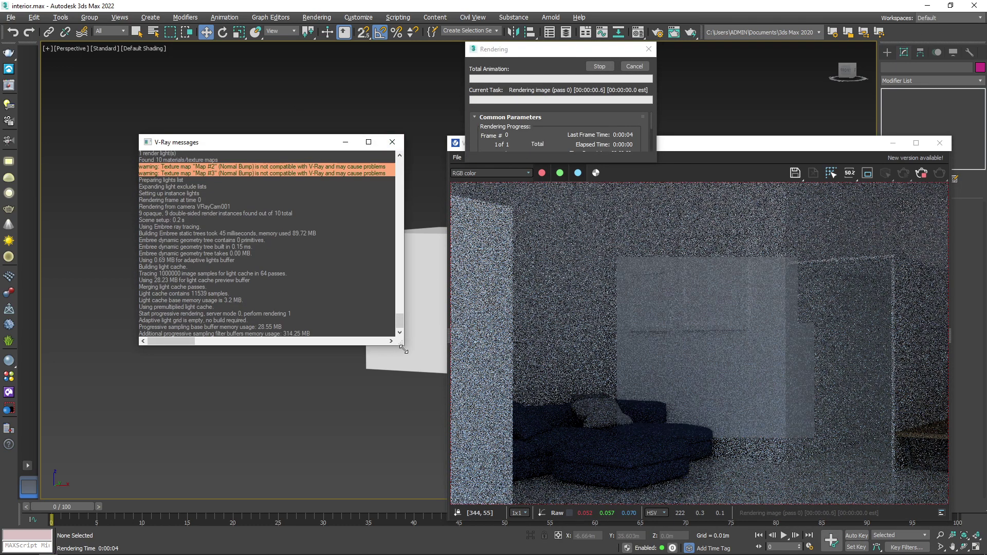
pyautogui.moveTo(403, 344)
pyautogui.mouseDown()
pyautogui.moveTo(342, 270)
pyautogui.moveTo(332, 281)
pyautogui.mouseUp()
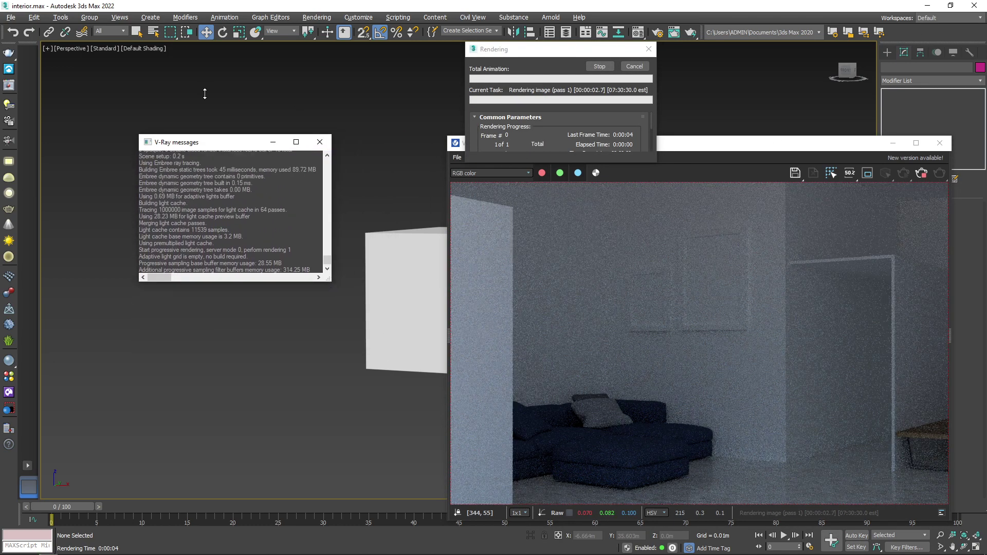
pyautogui.moveTo(241, 145); pyautogui.dragTo(143, 59)
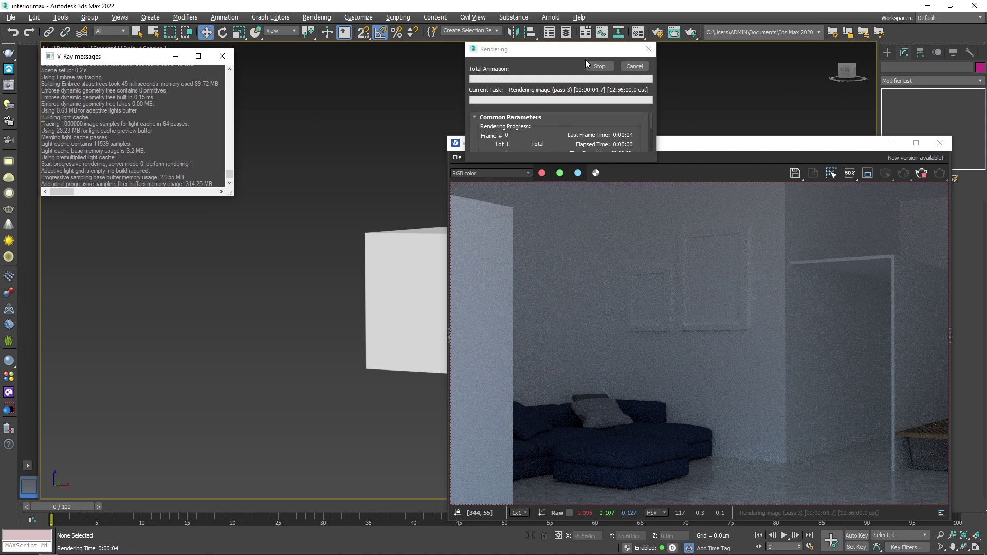
# Enlarge the frame buffer, close the messages window and show the History panel.
pyautogui.click(600, 67)
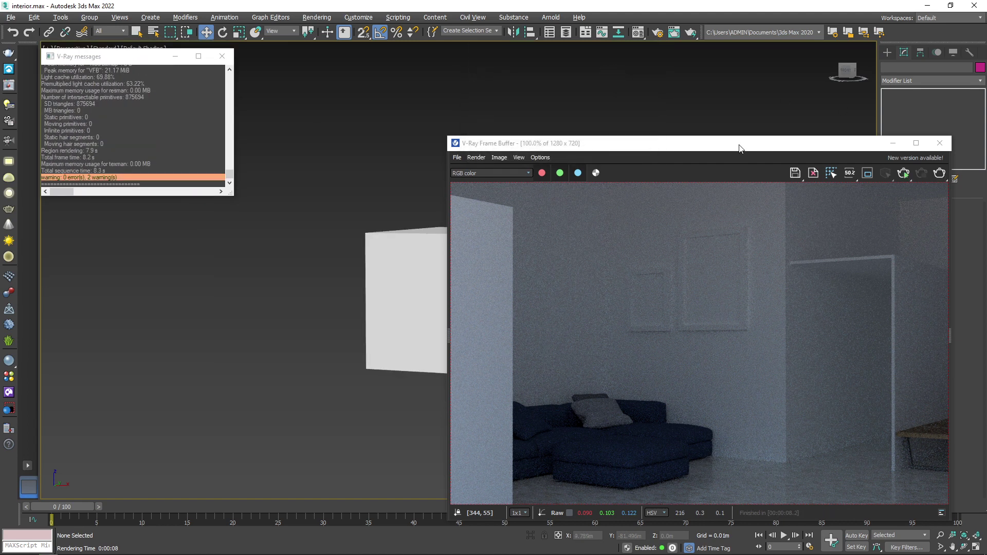
pyautogui.moveTo(741, 144); pyautogui.dragTo(537, 68)
pyautogui.moveTo(745, 443); pyautogui.dragTo(842, 471)
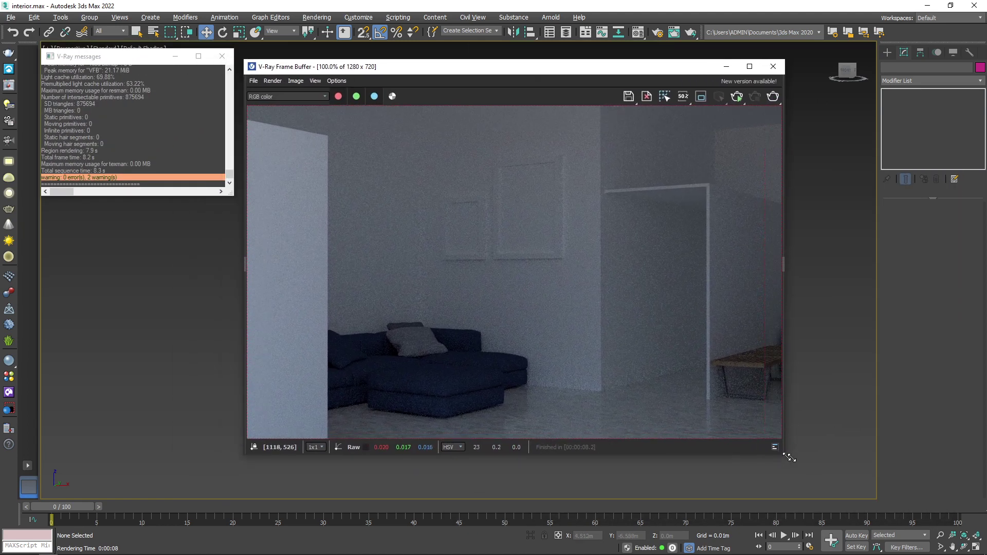
pyautogui.scroll(-2, 600, 244)
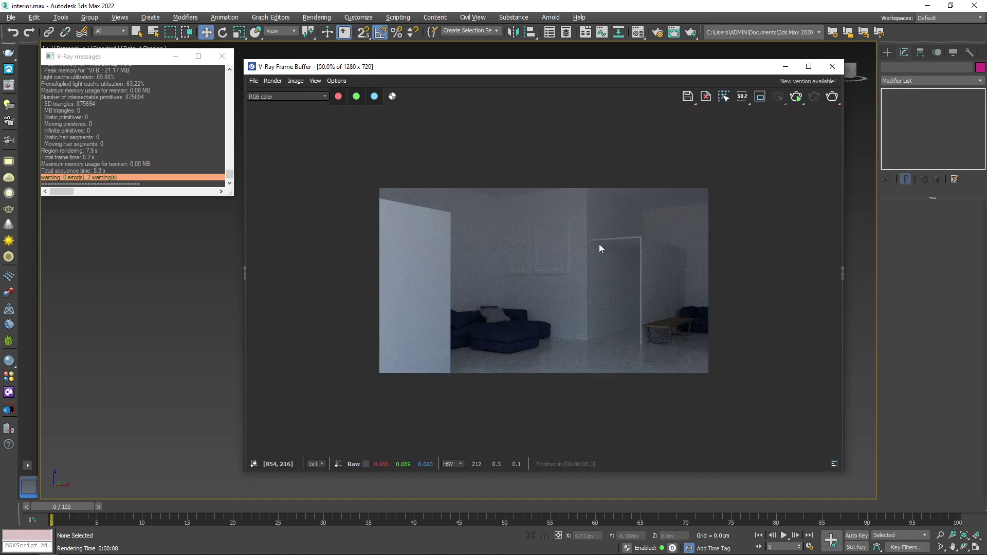
pyautogui.click(222, 56)
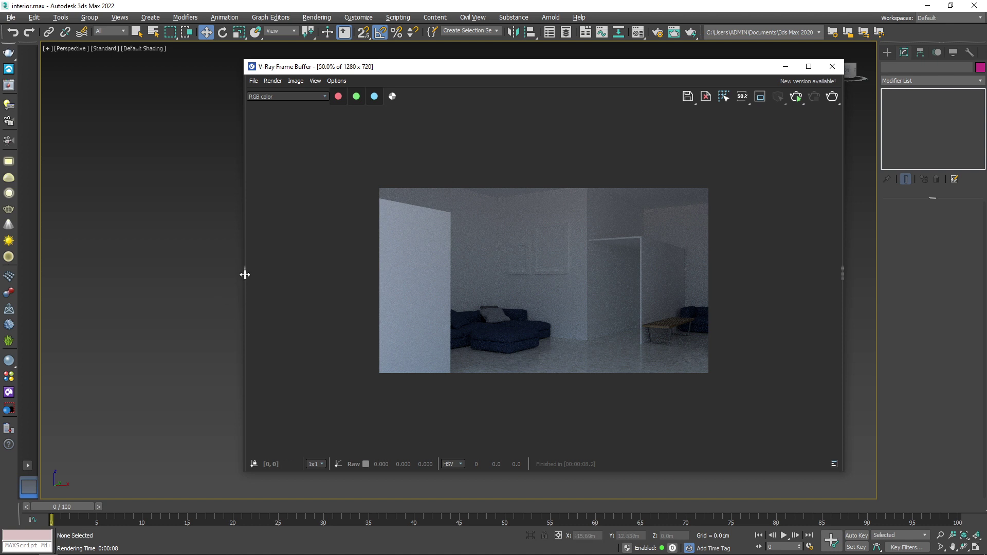
pyautogui.moveTo(244, 275); pyautogui.dragTo(401, 269)
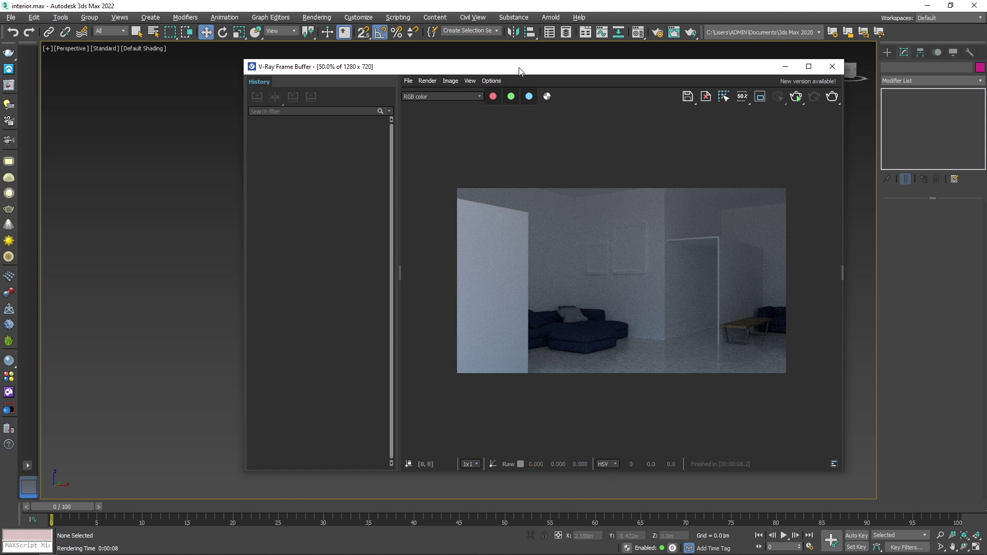
# Collapse History and reveal the Layers panel beside the render, browsing the layer and File menus.
pyautogui.moveTo(519, 71); pyautogui.dragTo(396, 70)
pyautogui.moveTo(276, 273)
pyautogui.mouseDown()
pyautogui.moveTo(122, 273)
pyautogui.moveTo(249, 276)
pyautogui.moveTo(234, 279)
pyautogui.mouseUp()
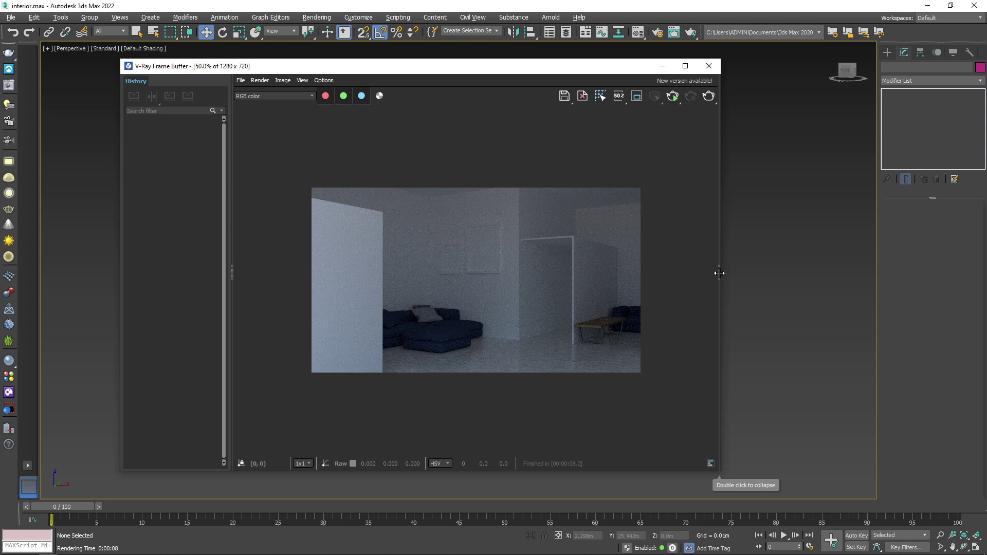
pyautogui.moveTo(720, 273); pyautogui.dragTo(562, 278)
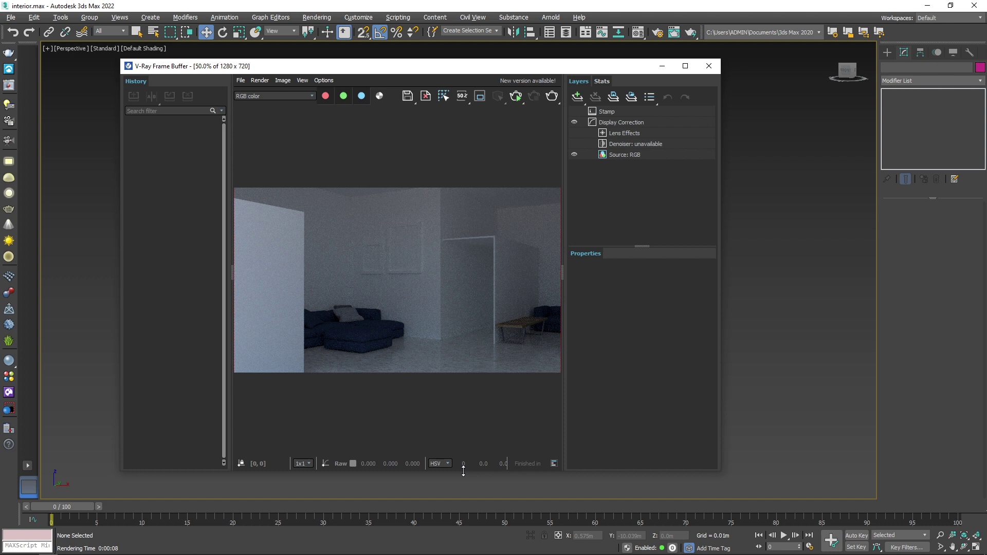
pyautogui.click(584, 104)
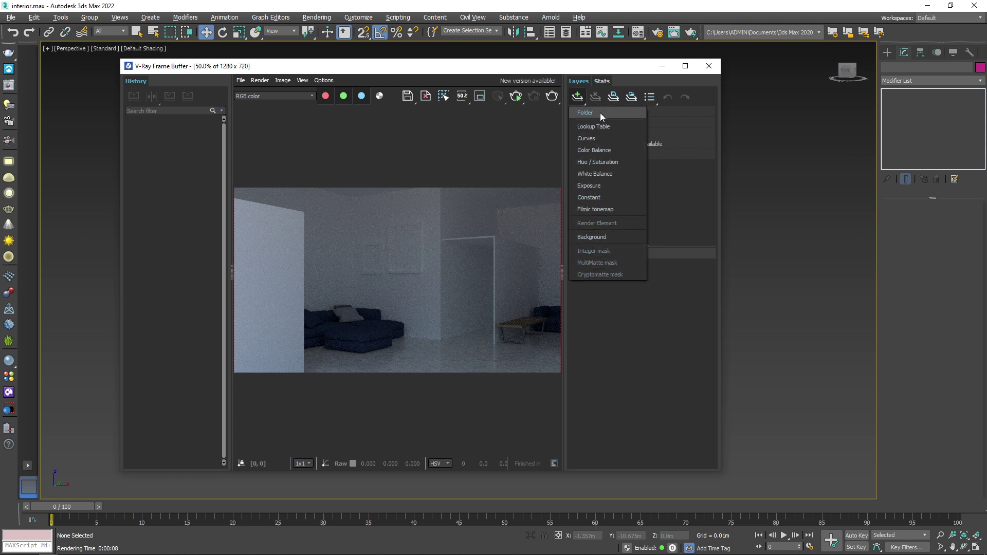
pyautogui.click(619, 341)
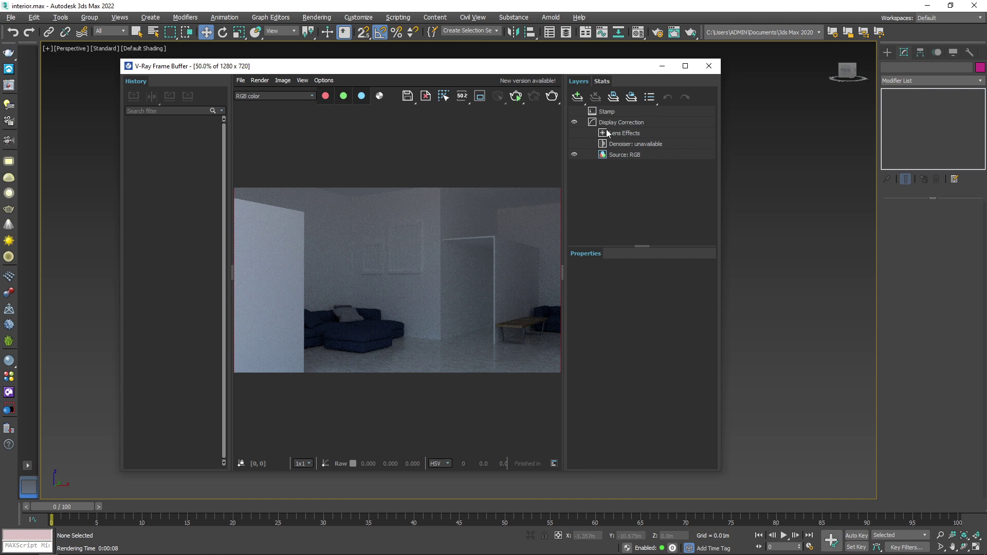
pyautogui.click(242, 82)
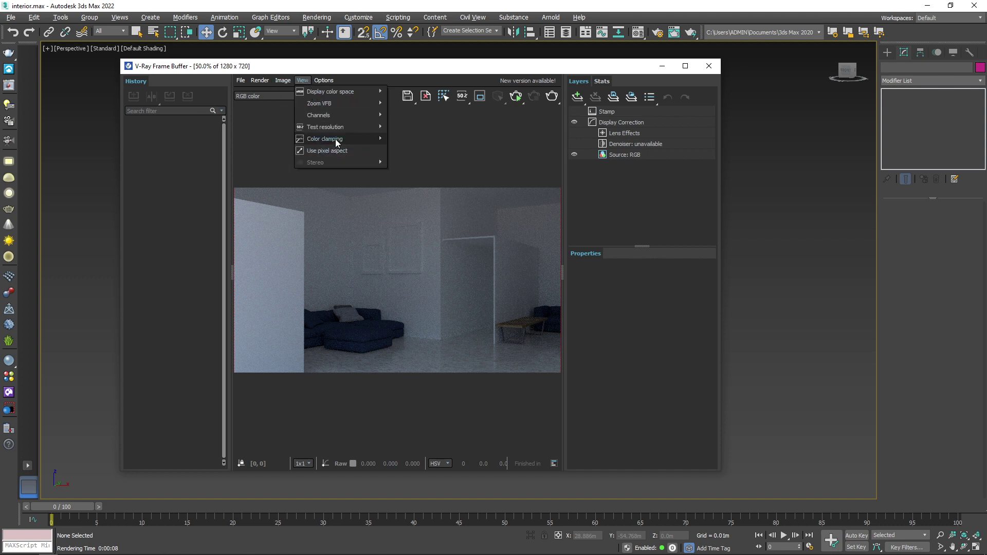
pyautogui.moveTo(319, 115)
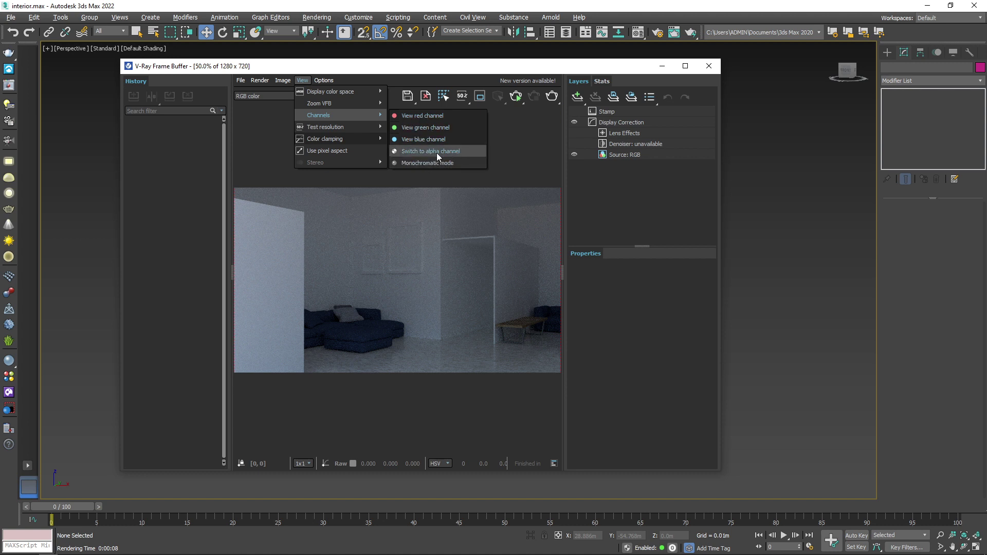
# Glance at the VFB settings dialog, then close the V-Ray frame buffer.
pyautogui.click(513, 178)
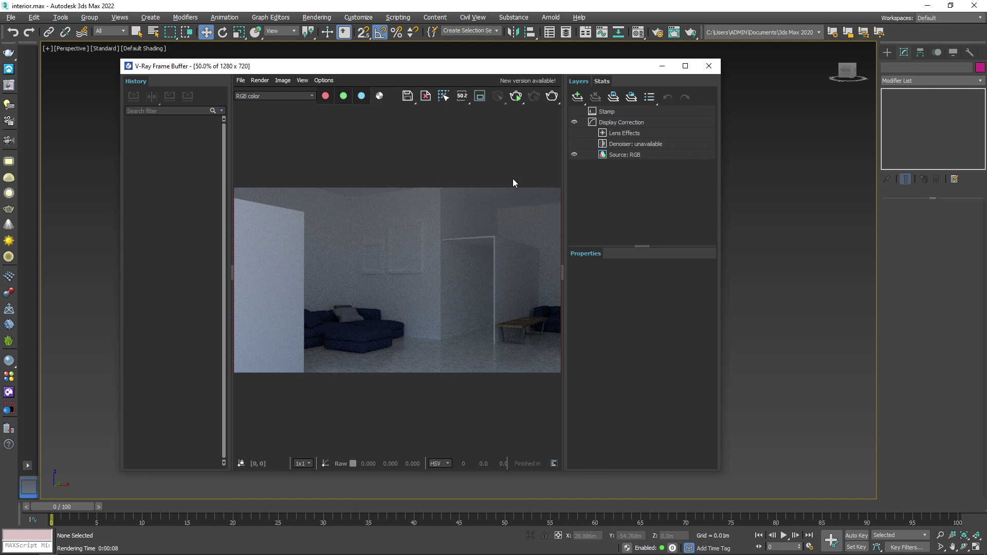
pyautogui.click(325, 80)
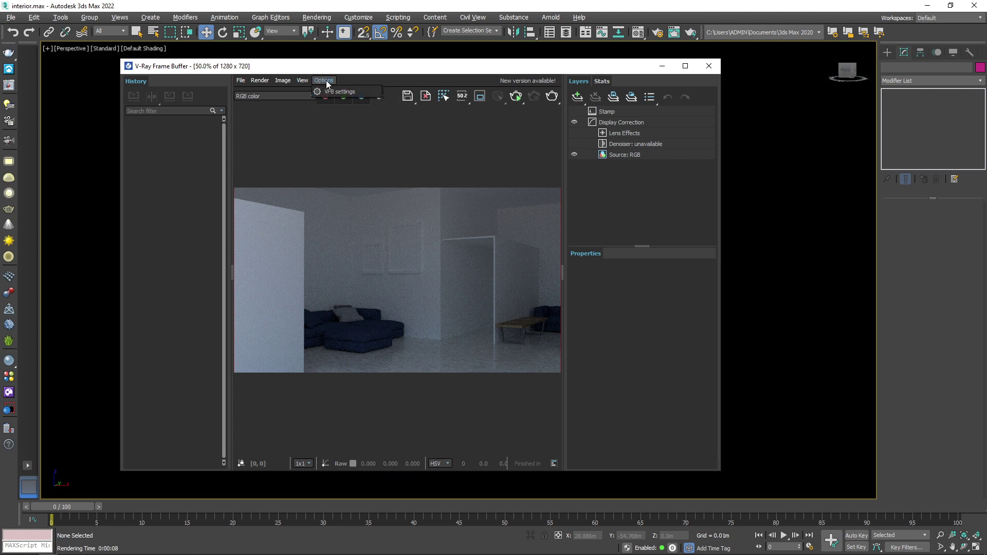
pyautogui.click(339, 92)
pyautogui.click(700, 148)
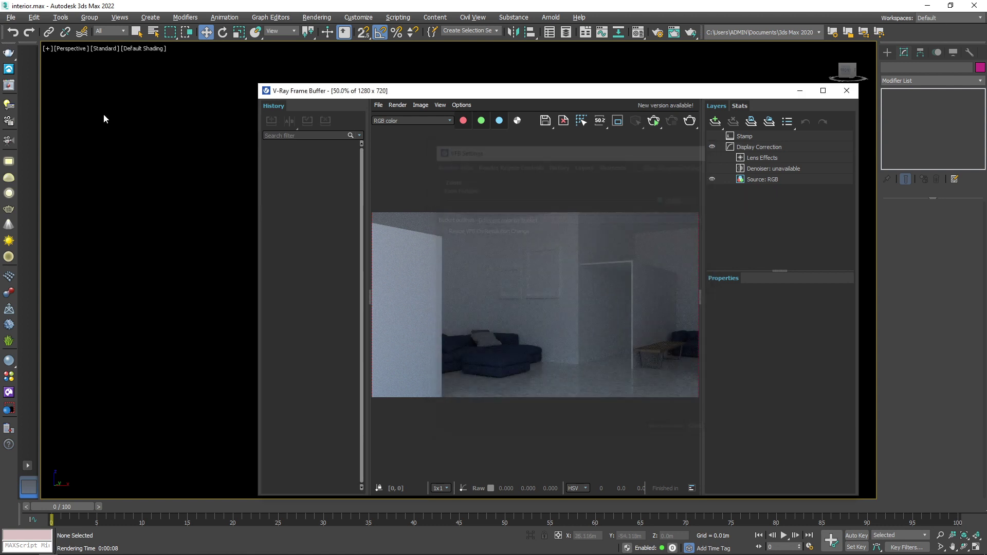
pyautogui.moveTo(511, 96); pyautogui.dragTo(392, 84)
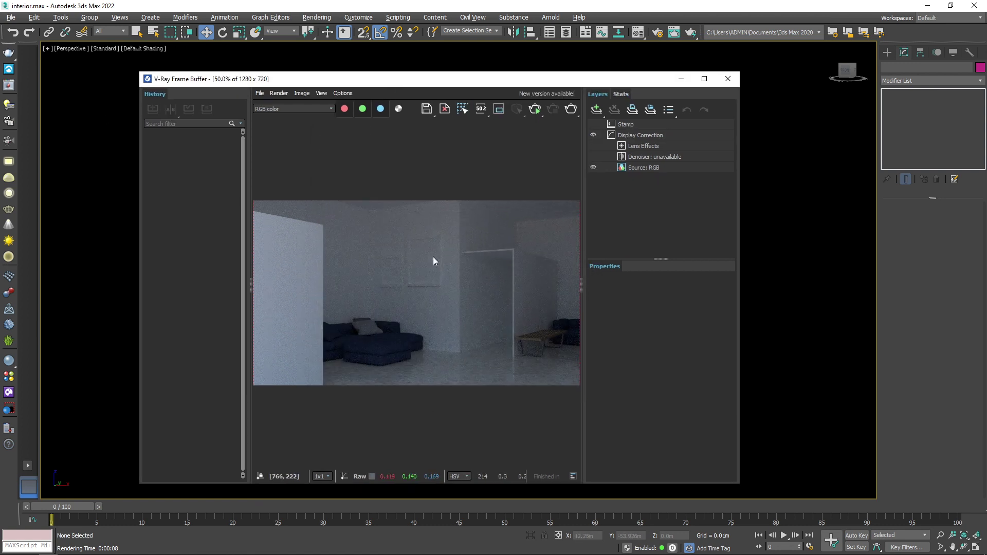
pyautogui.click(728, 83)
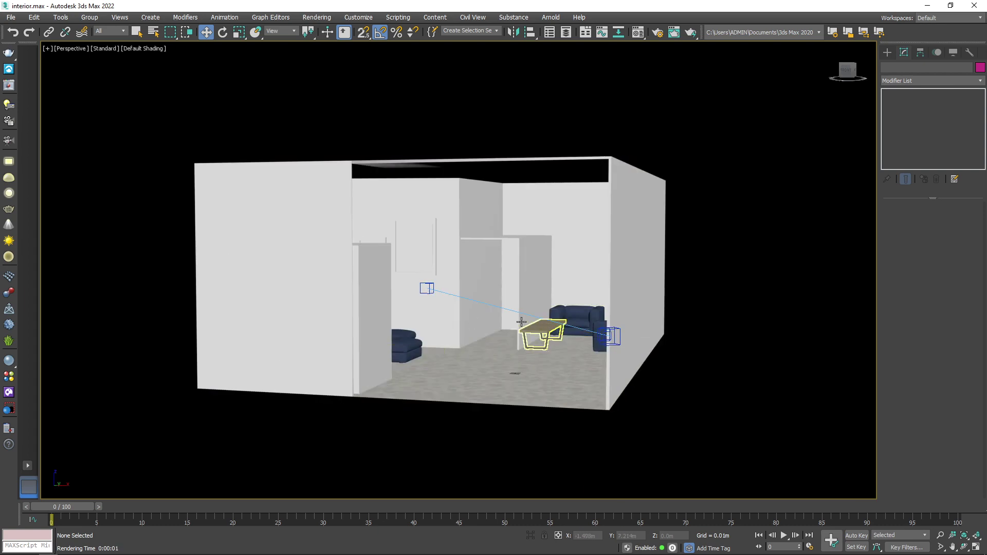
# Look through VRayCam001 and lock it as the render view, keeping Production mode and V-Ray 5.
pyautogui.press('c')
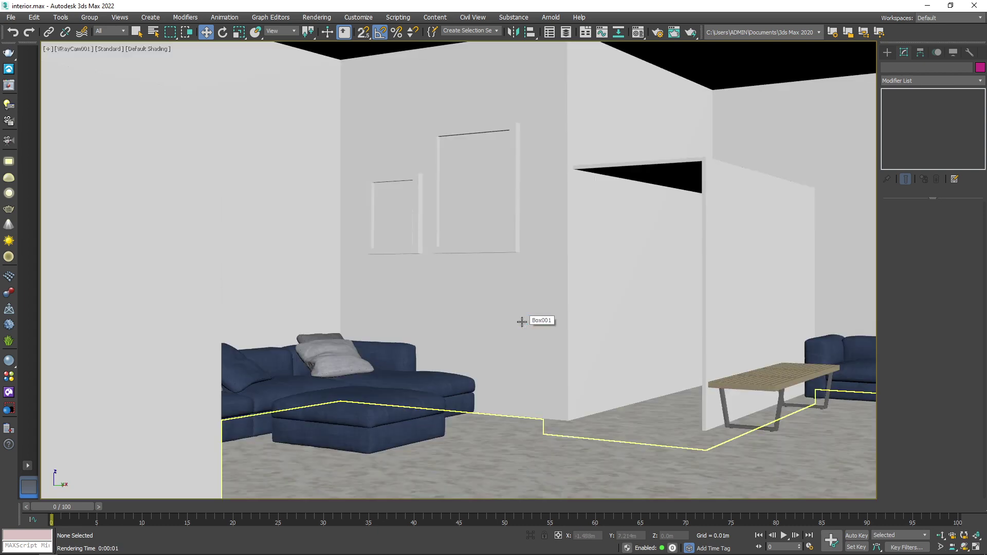
pyautogui.press('F10')
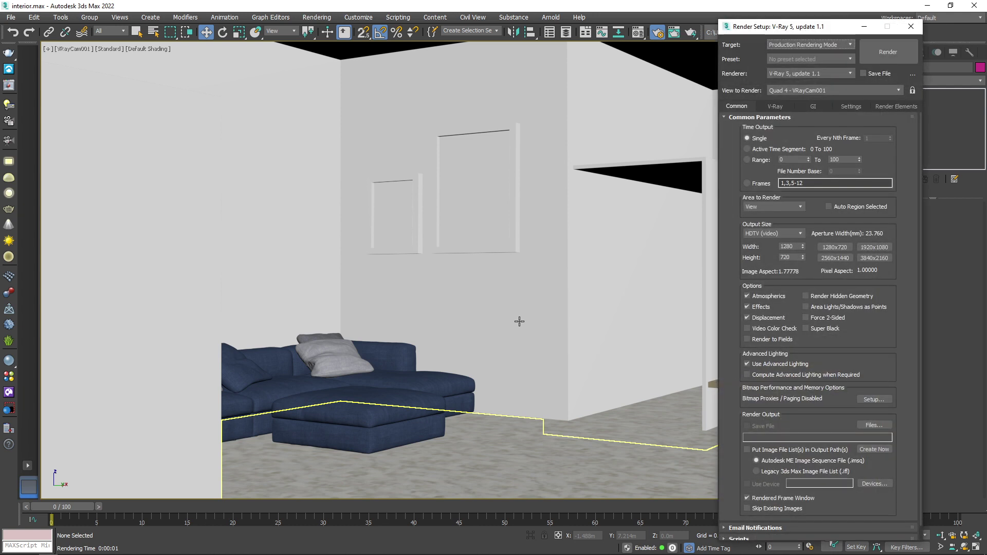
pyautogui.moveTo(820, 28); pyautogui.dragTo(685, 46)
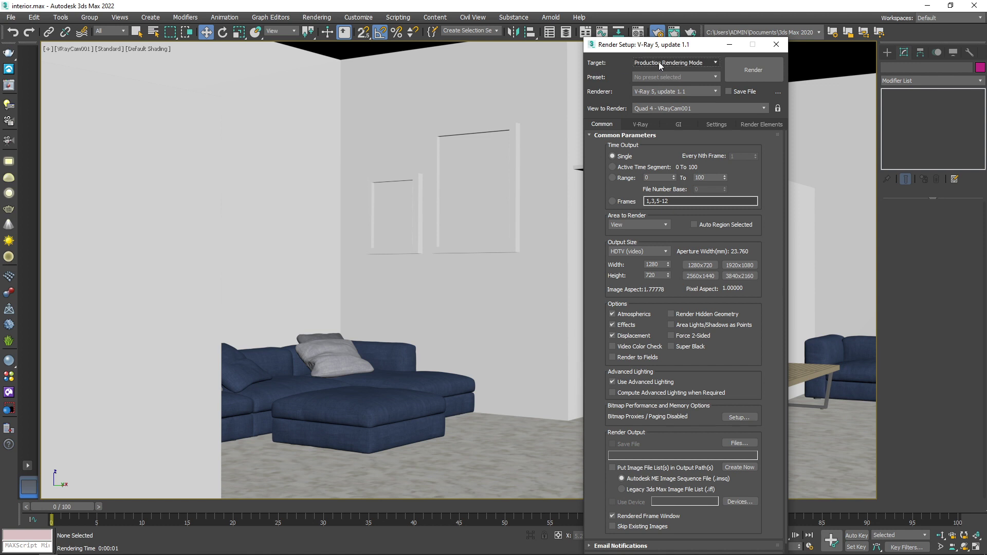
pyautogui.click(680, 62)
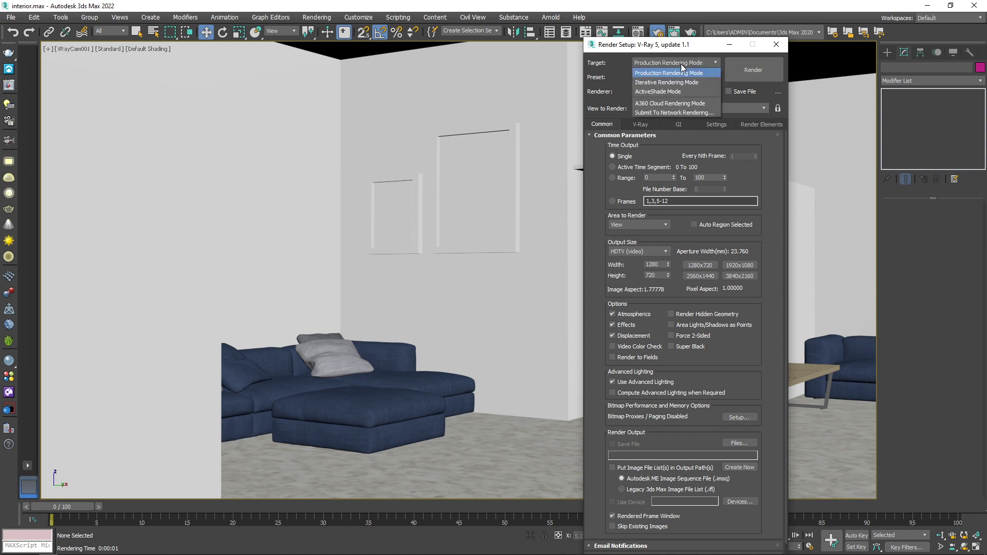
pyautogui.click(605, 93)
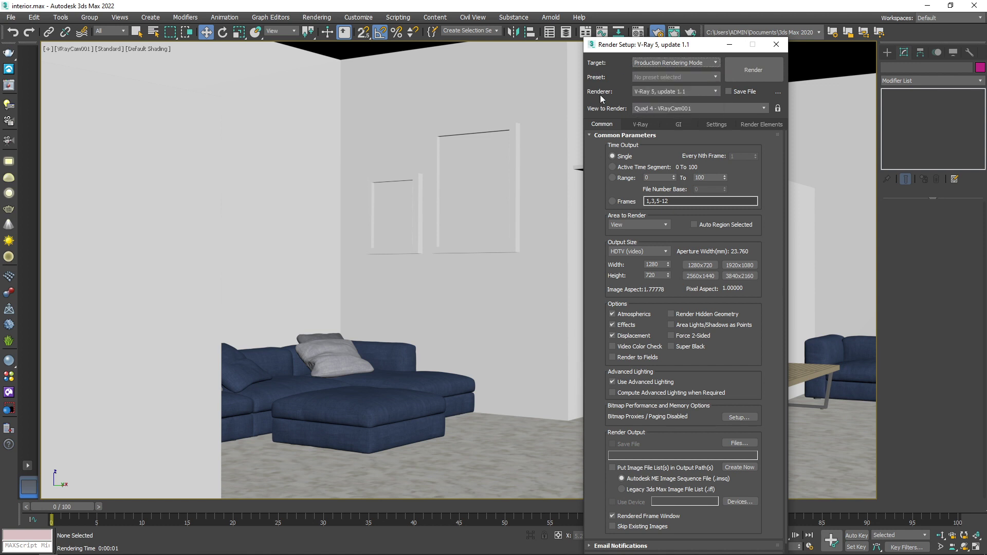
pyautogui.click(695, 91)
pyautogui.click(659, 140)
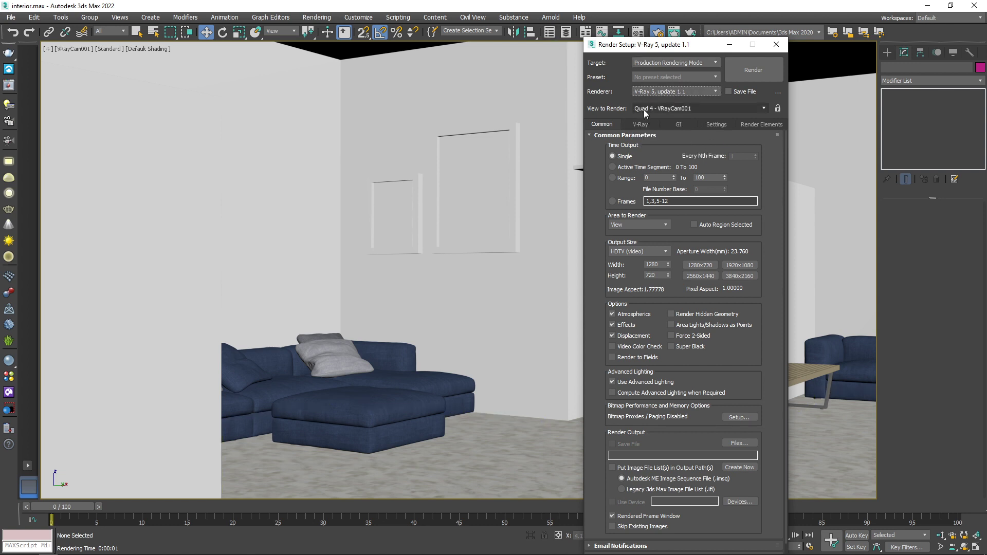
pyautogui.click(777, 108)
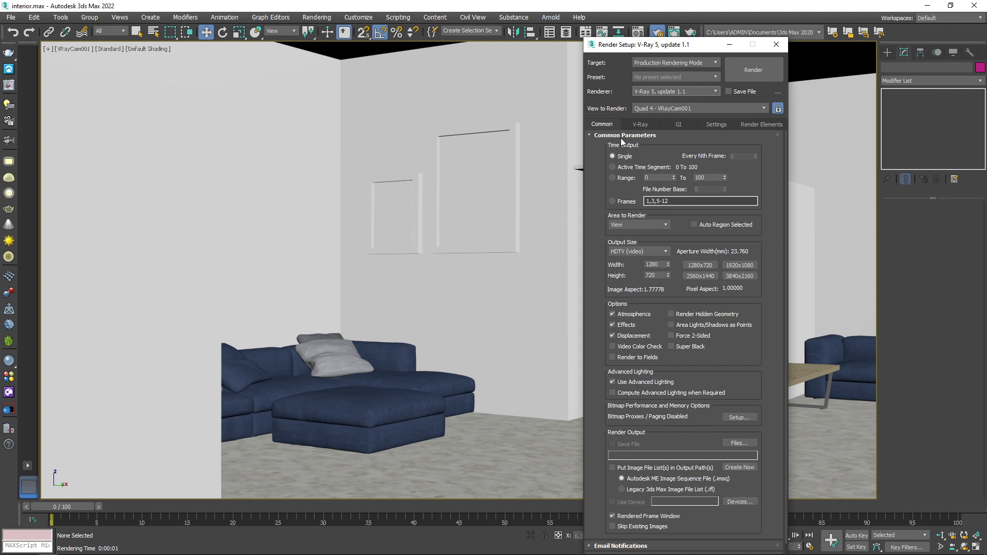
# Reopen the last frame buffer from the V-Ray tab's Frame buffer rollout.
pyautogui.click(643, 125)
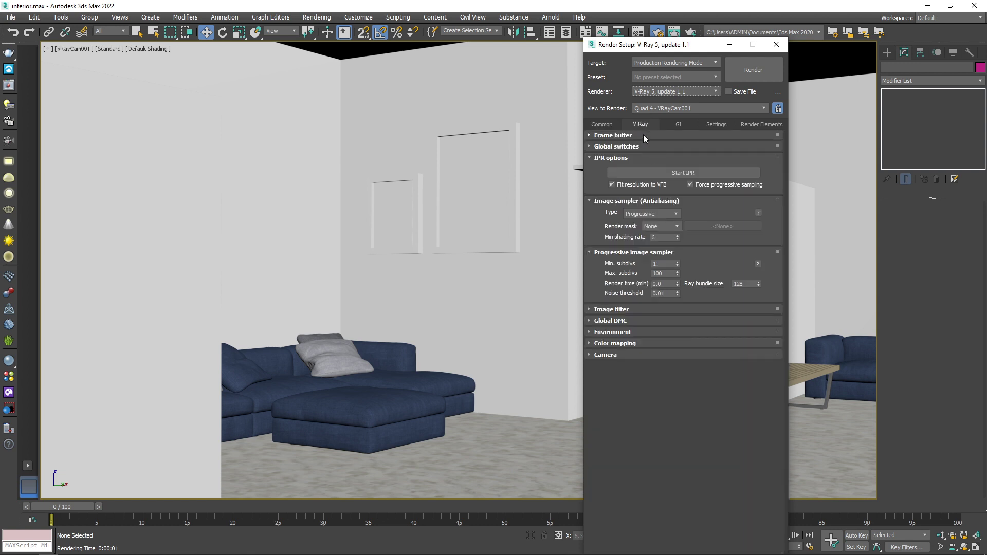
pyautogui.click(643, 135)
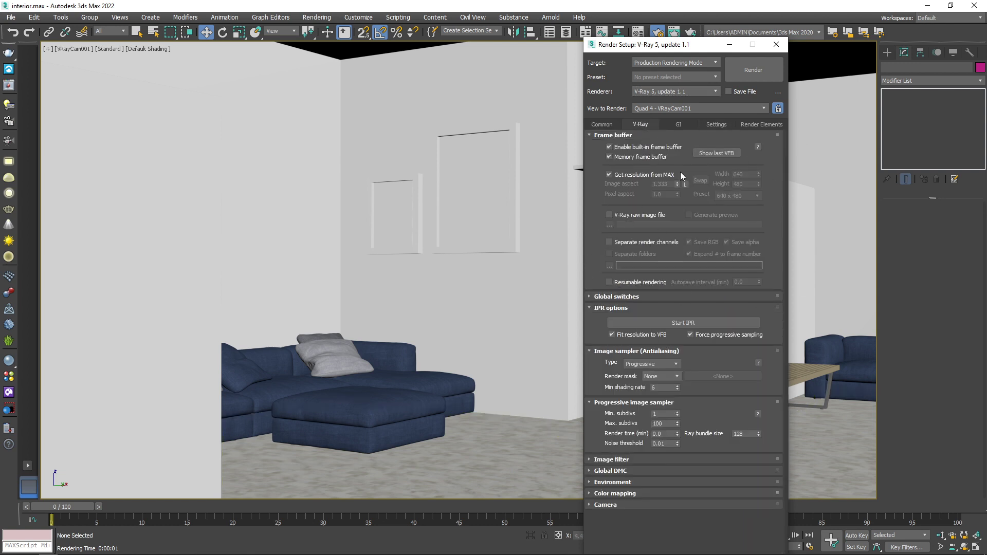
pyautogui.click(726, 153)
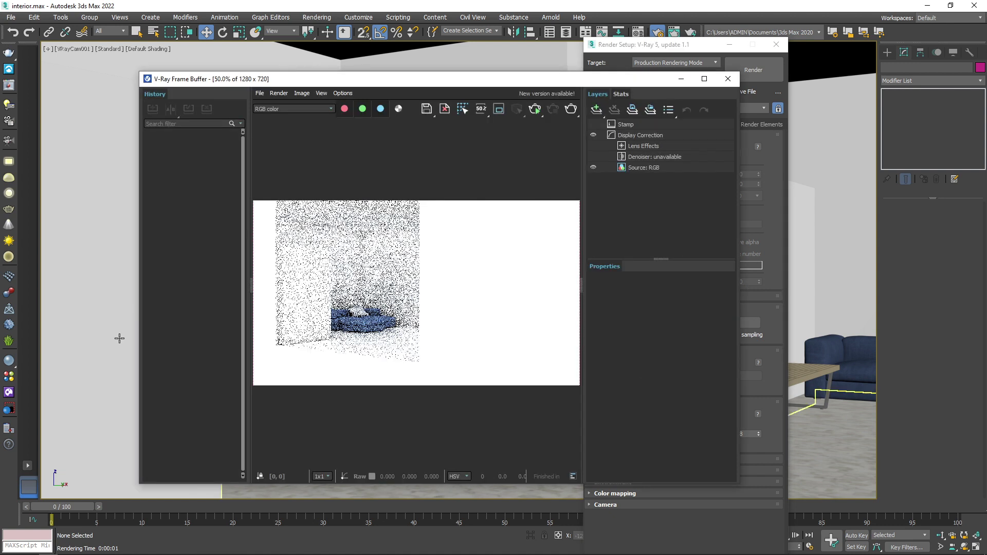
# Re-render the camera view, collapse History and rearrange the frame buffer and Render Setup windows.
pyautogui.click(570, 109)
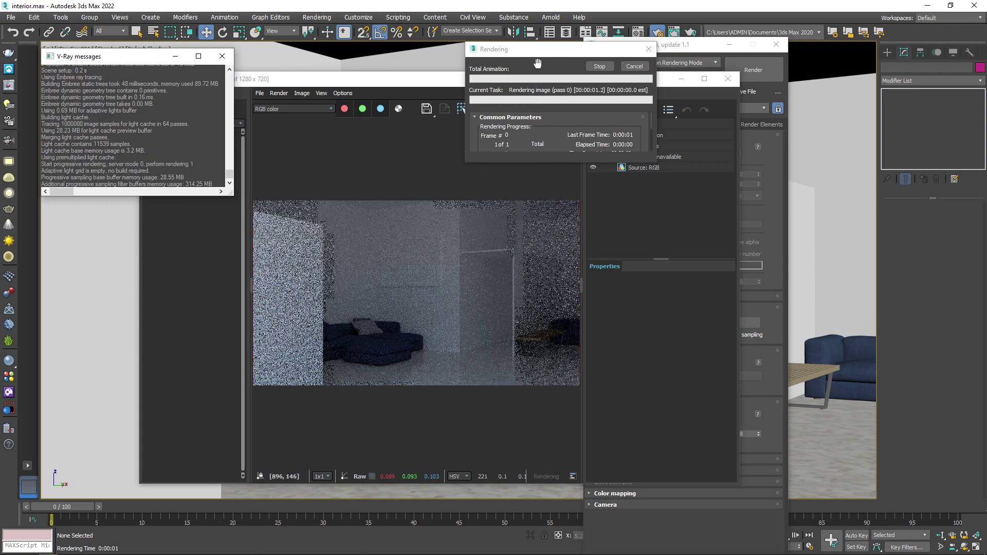
pyautogui.click(608, 67)
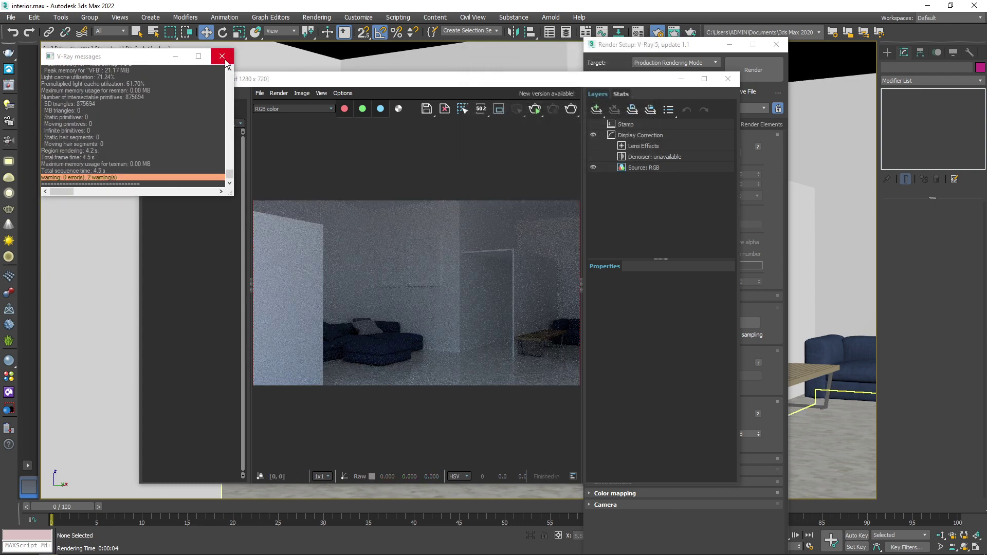
pyautogui.click(446, 172)
pyautogui.click(251, 286)
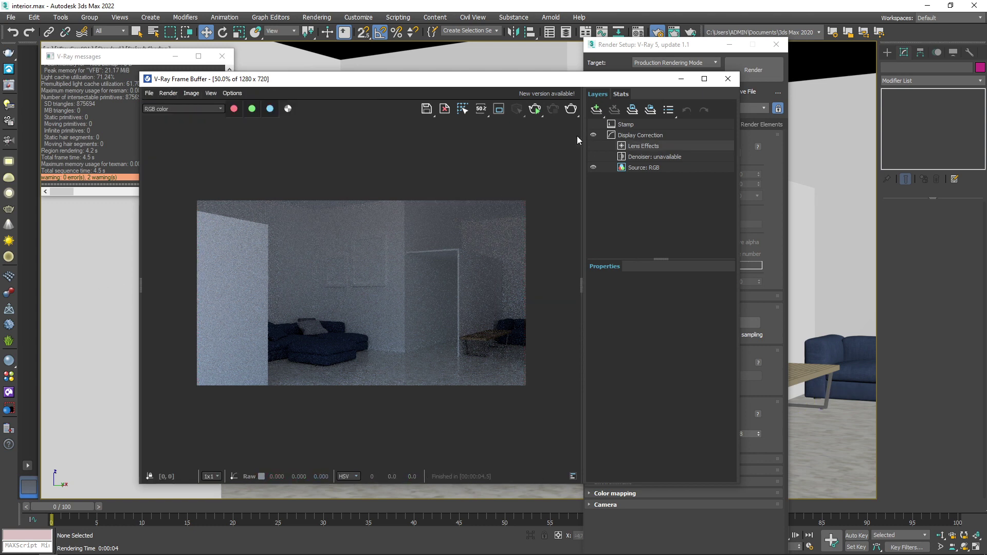
pyautogui.moveTo(547, 85); pyautogui.dragTo(557, 121)
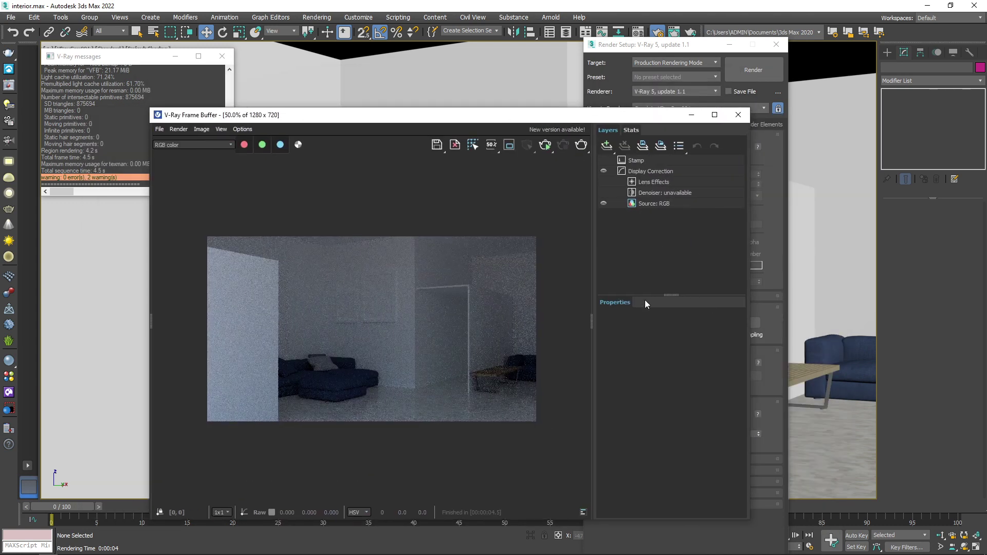
pyautogui.moveTo(649, 51); pyautogui.dragTo(819, 70)
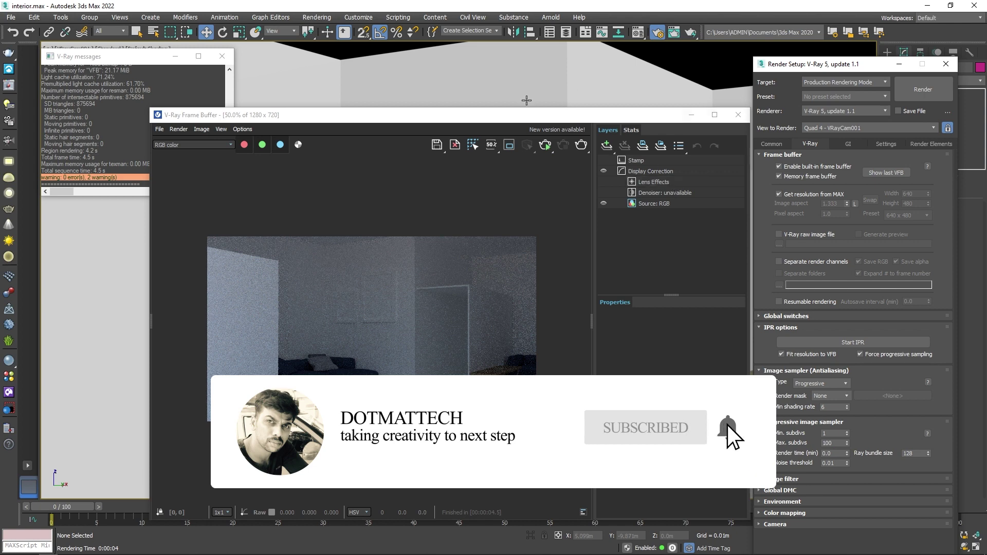
# Open the Environment and Effects settings with 8 and close them unchanged.
pyautogui.click(499, 100)
pyautogui.press('8')
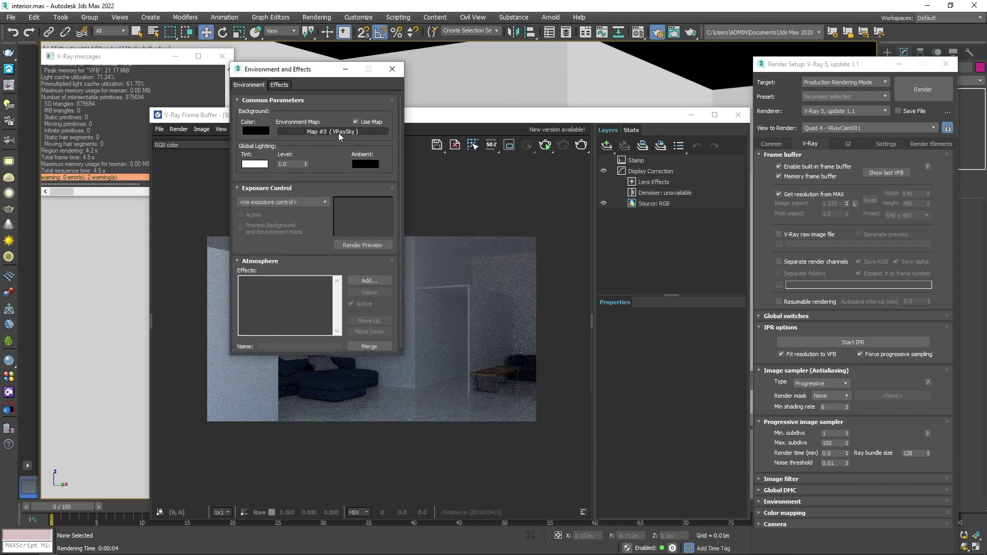
pyautogui.click(392, 69)
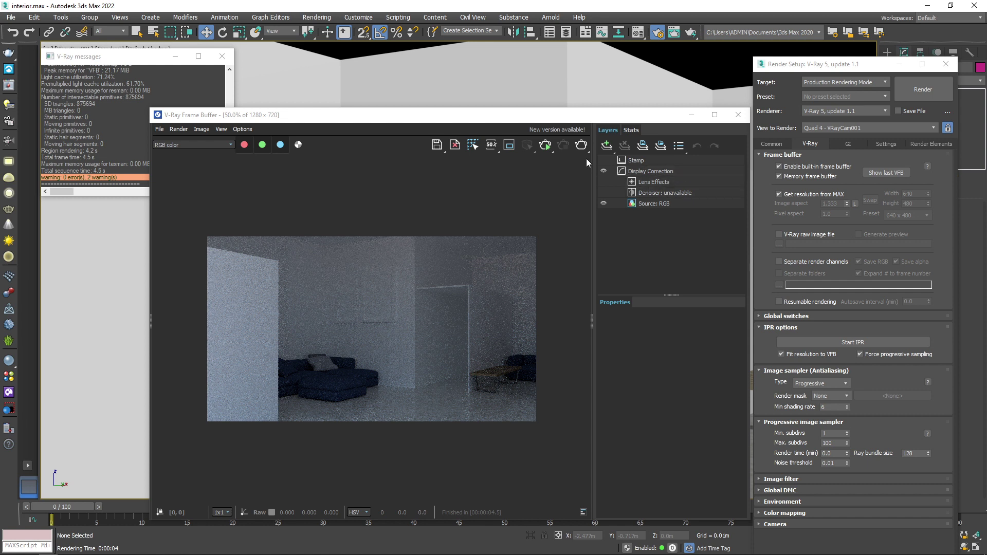
# Add an Exposure layer, raising exposure to about 3 and lowering highlight burn to 0.230.
pyautogui.click(607, 147)
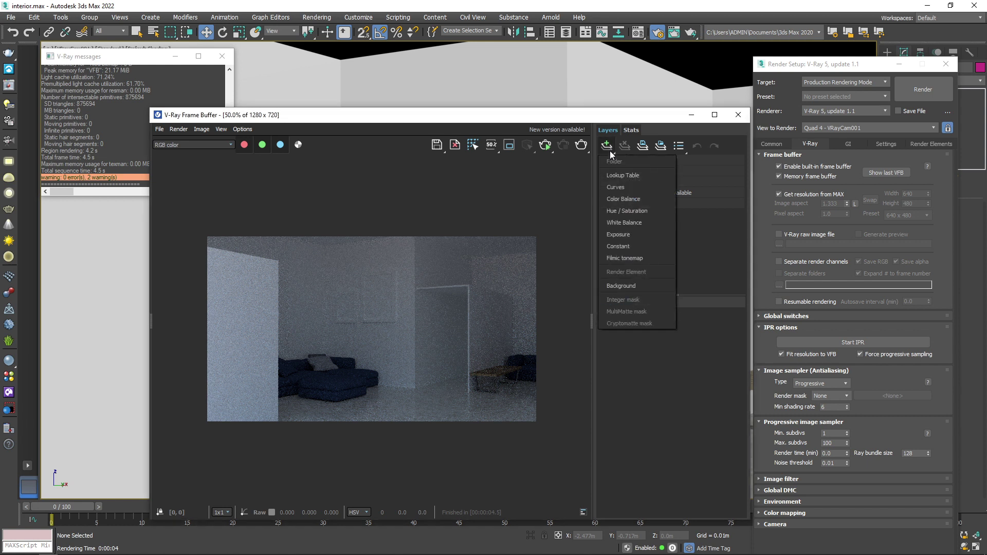
pyautogui.click(636, 234)
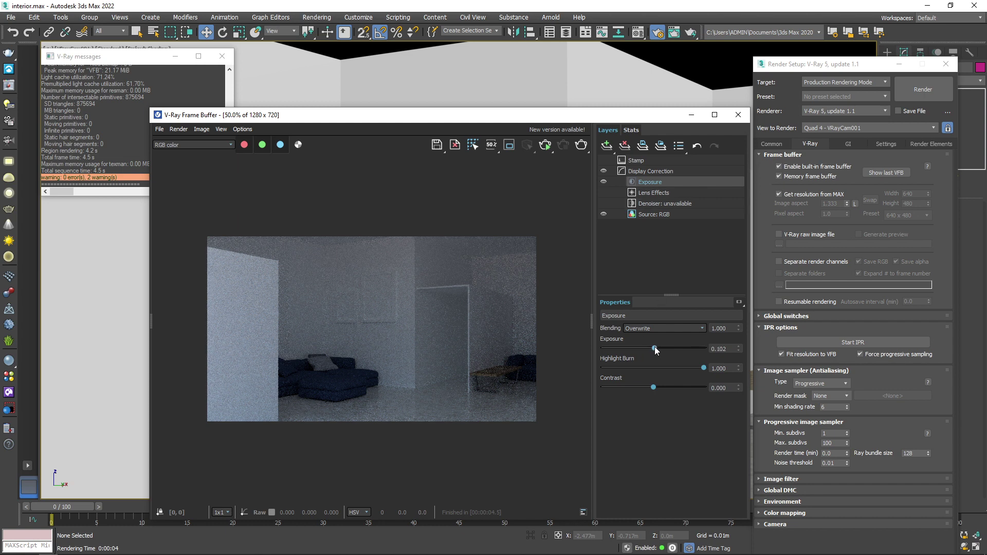
pyautogui.moveTo(655, 349); pyautogui.dragTo(675, 350)
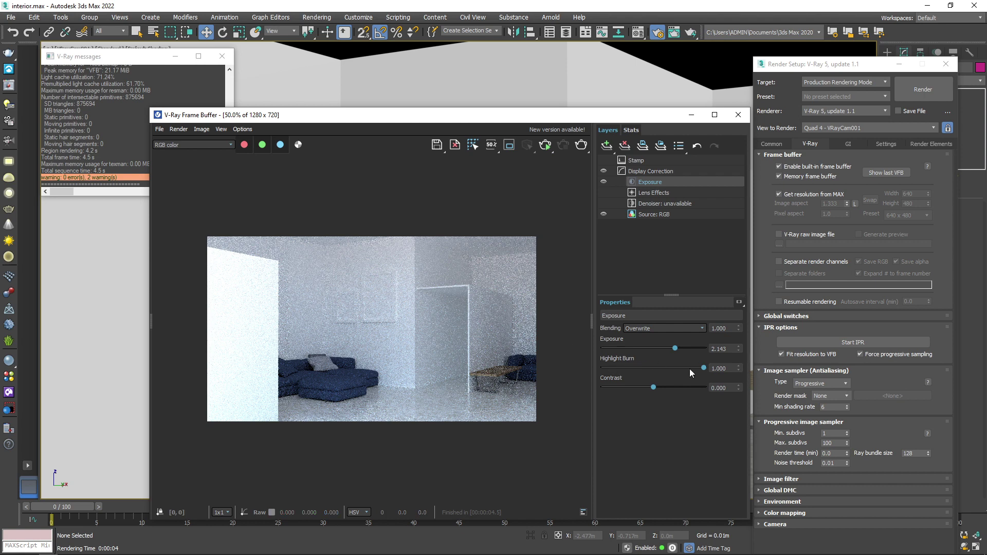
pyautogui.moveTo(703, 368); pyautogui.dragTo(665, 377)
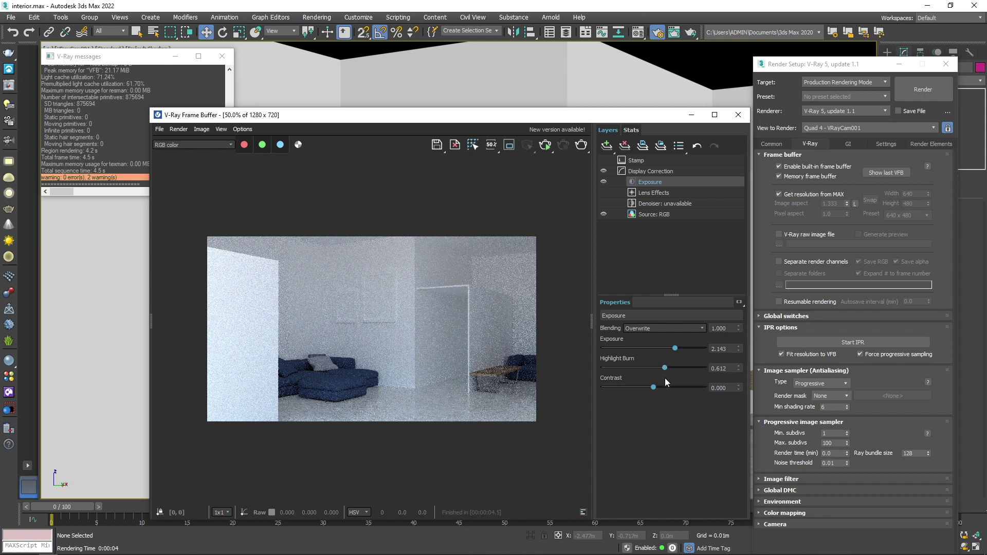
pyautogui.moveTo(666, 379); pyautogui.dragTo(656, 371)
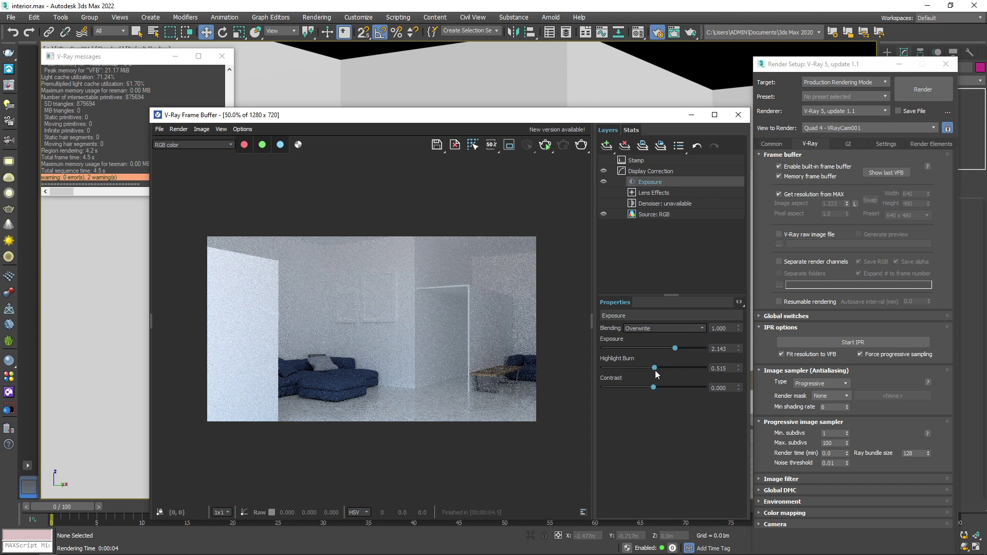
pyautogui.moveTo(655, 367); pyautogui.dragTo(631, 368)
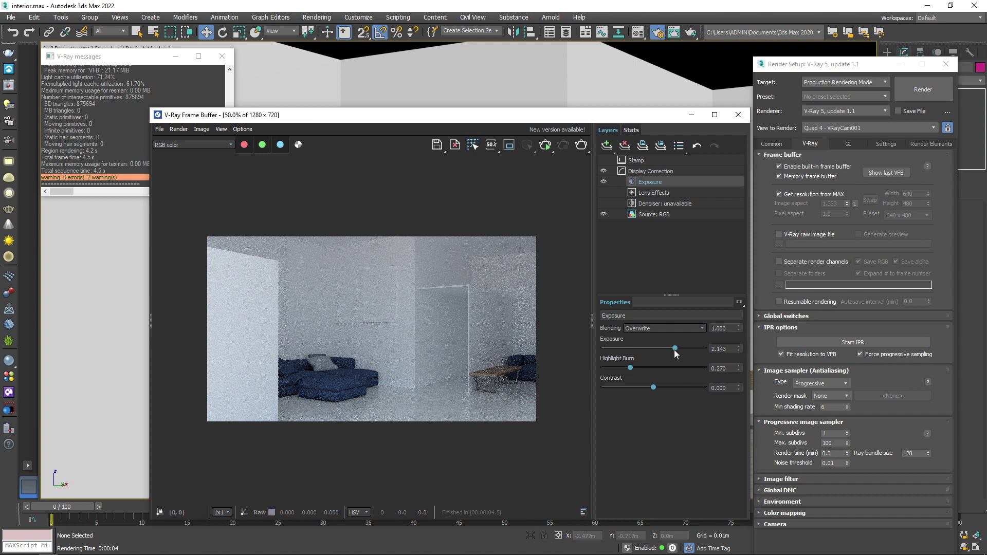
pyautogui.moveTo(675, 348); pyautogui.dragTo(683, 350)
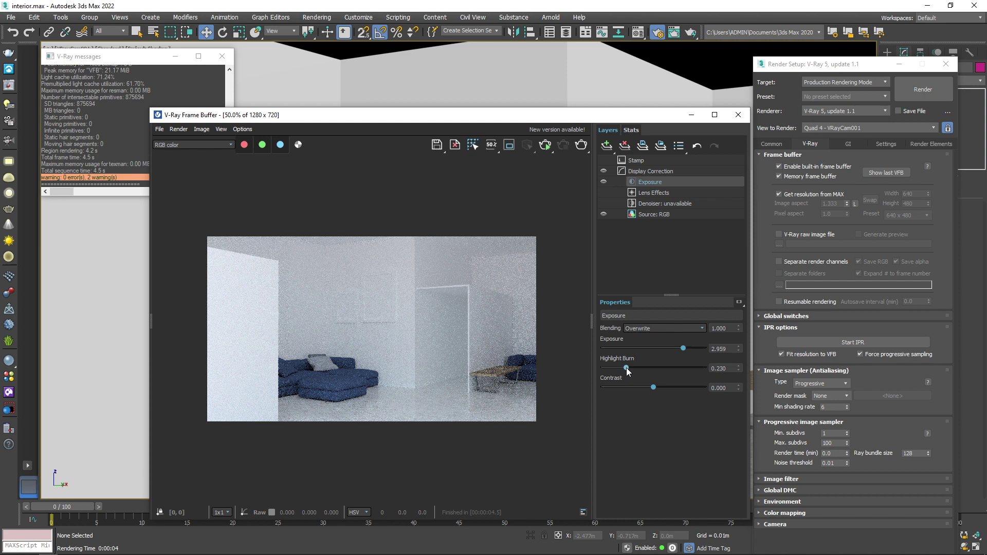
# Add a White Balance layer and raise its temperature from 6500 to about 7678.
pyautogui.click(614, 152)
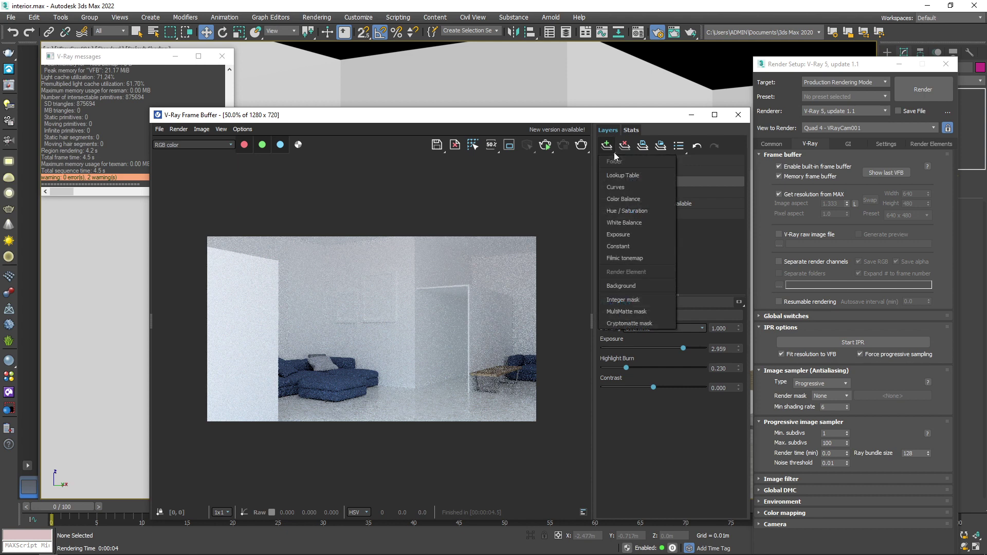
pyautogui.click(638, 225)
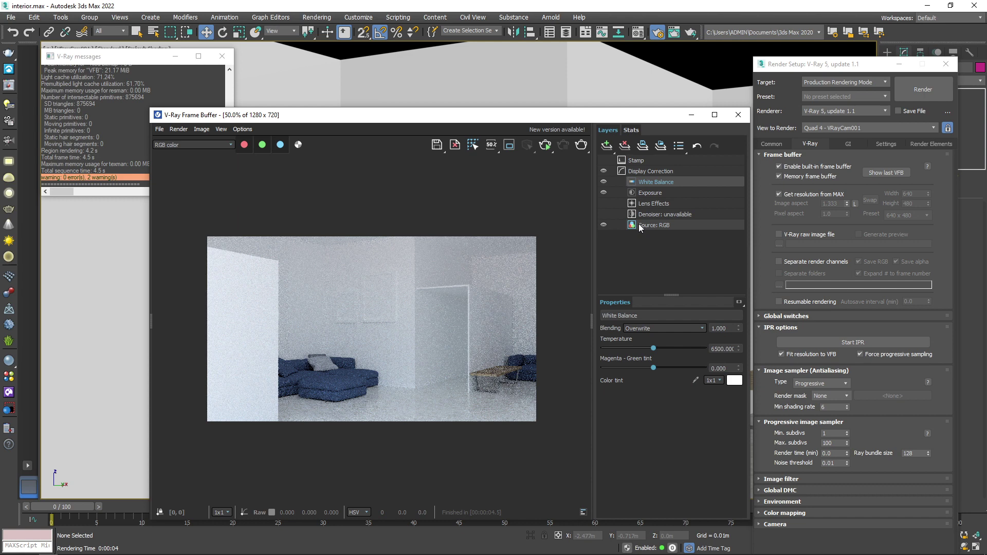
pyautogui.click(718, 349)
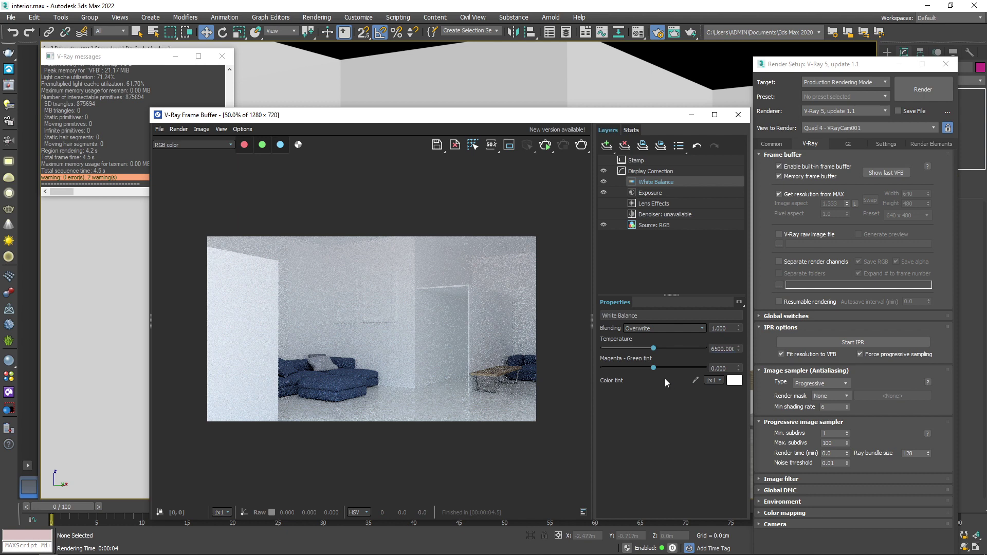
pyautogui.moveTo(654, 348)
pyautogui.mouseDown()
pyautogui.moveTo(615, 350)
pyautogui.moveTo(705, 352)
pyautogui.moveTo(661, 354)
pyautogui.moveTo(672, 361)
pyautogui.mouseUp()
# Pick the 3840 x 2160 preset on the Common tab and move the windows aside.
pyautogui.click(780, 146)
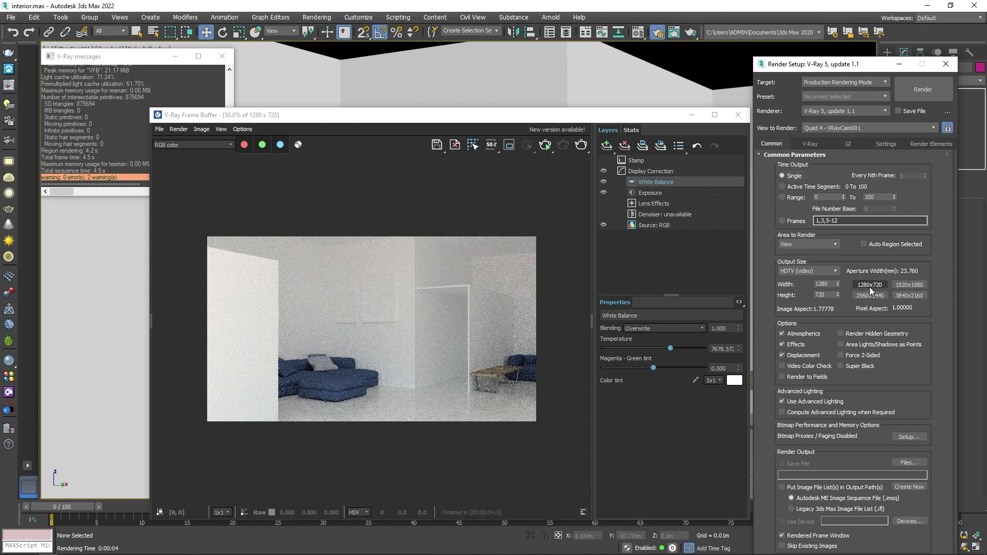
pyautogui.click(915, 296)
pyautogui.moveTo(869, 69); pyautogui.dragTo(760, 73)
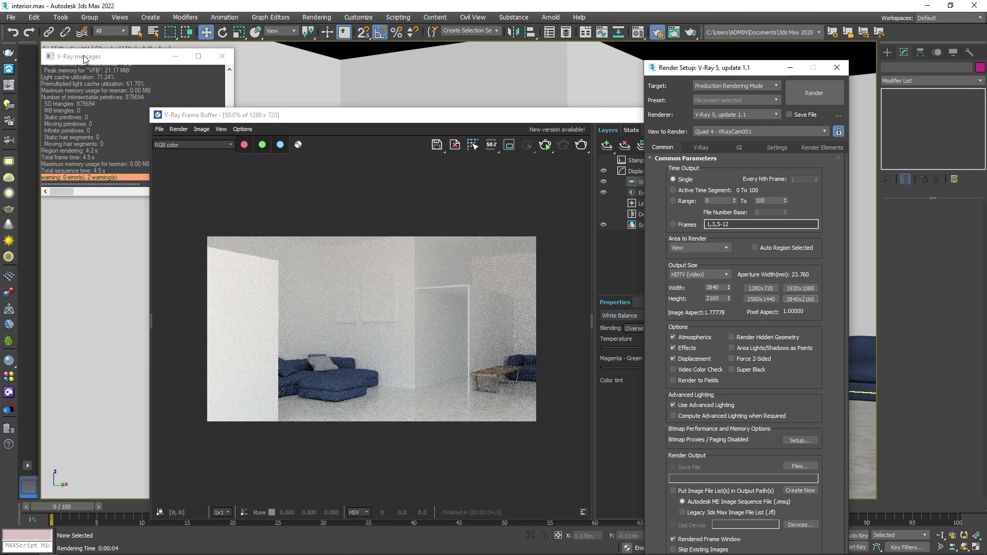
pyautogui.moveTo(84, 59); pyautogui.dragTo(93, 88)
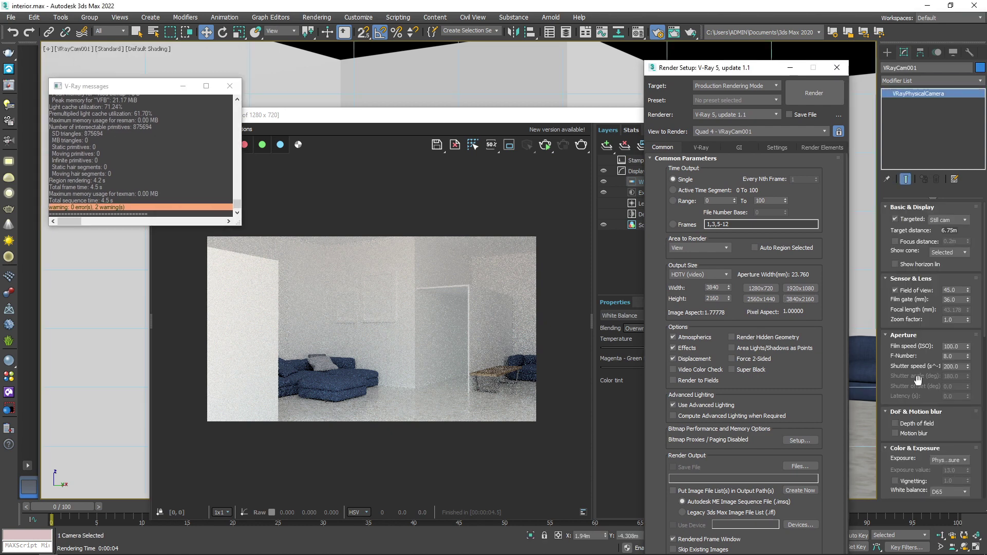
pyautogui.scroll(-2, 918, 379)
pyautogui.scroll(-2, 919, 381)
pyautogui.scroll(-1, 918, 381)
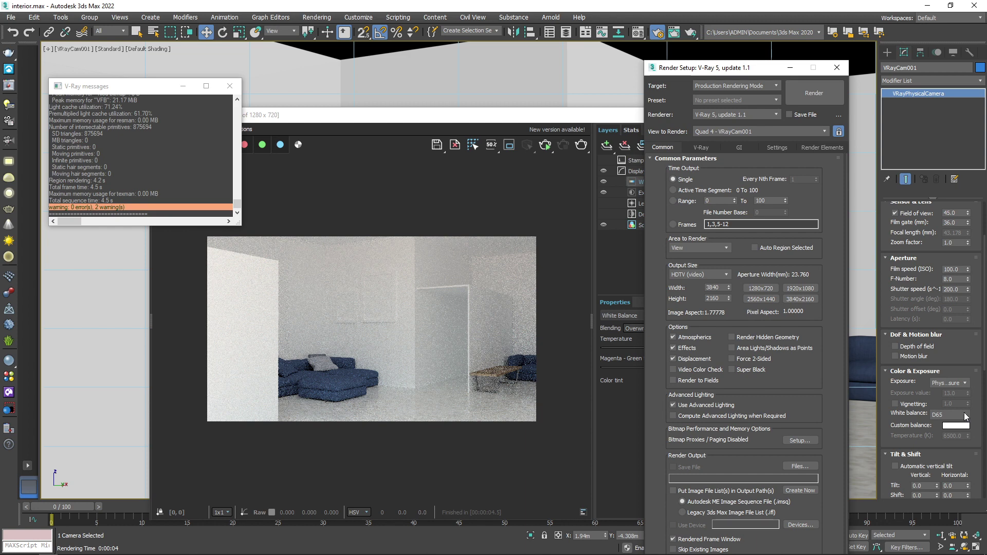
# Tick Auto exposure and Auto white balance in the V-Ray Camera rollout.
pyautogui.click(707, 149)
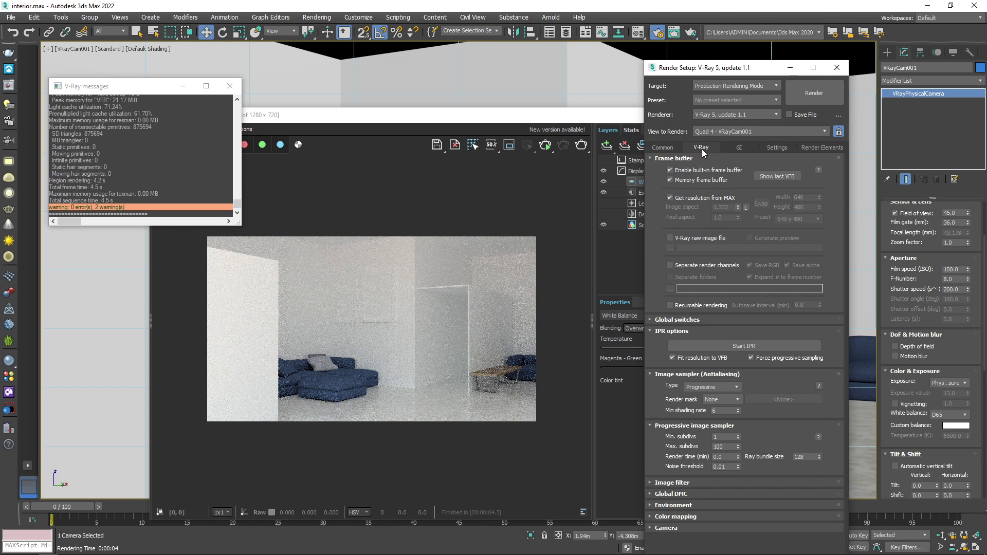
pyautogui.click(667, 528)
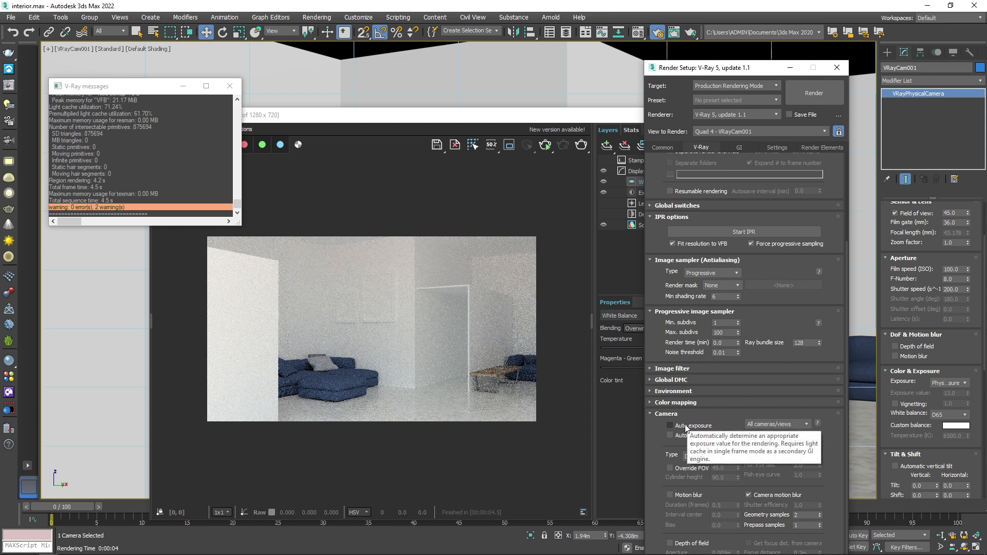
pyautogui.click(685, 425)
pyautogui.click(699, 436)
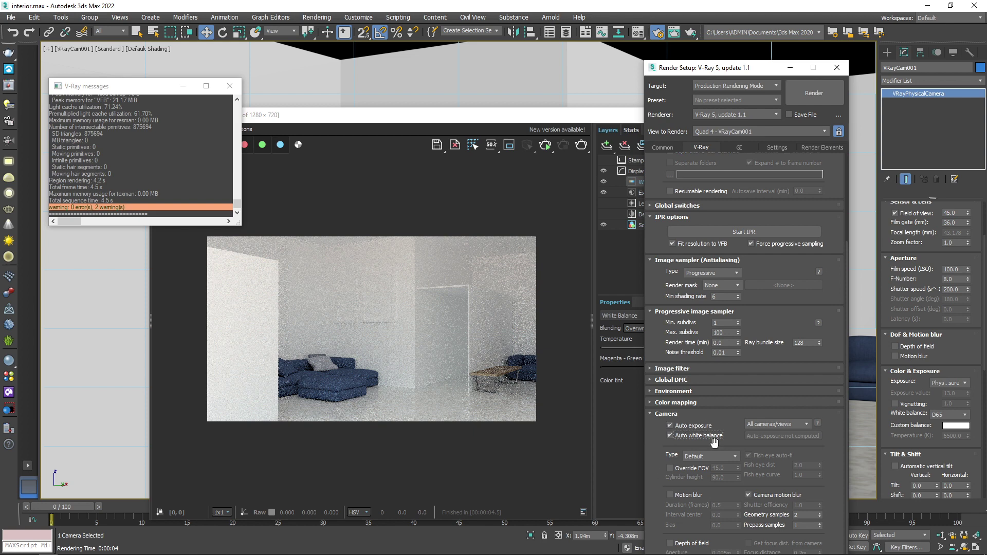
# Start an interactive IPR render of the camera view from the frame buffer.
pyautogui.moveTo(736, 70); pyautogui.dragTo(807, 69)
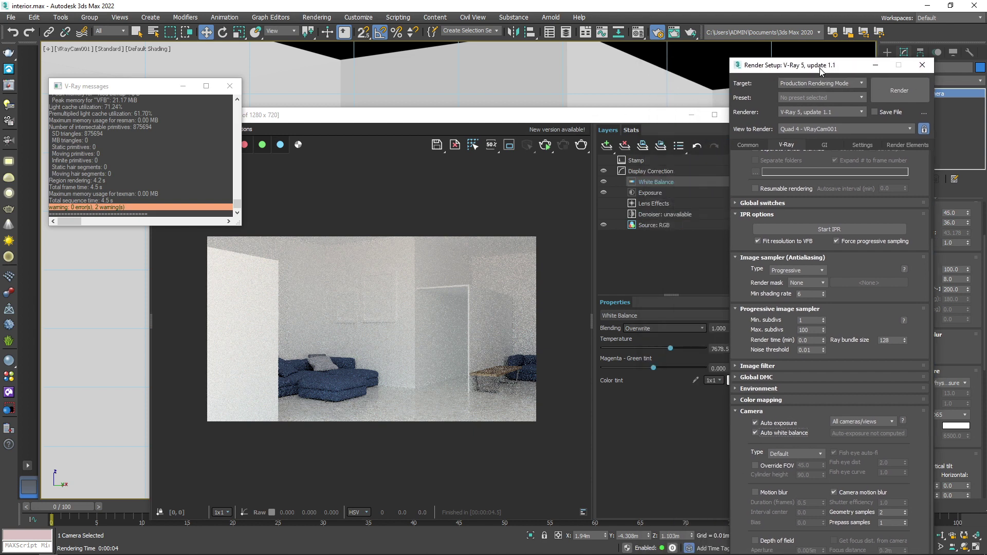
pyautogui.click(580, 122)
pyautogui.click(545, 145)
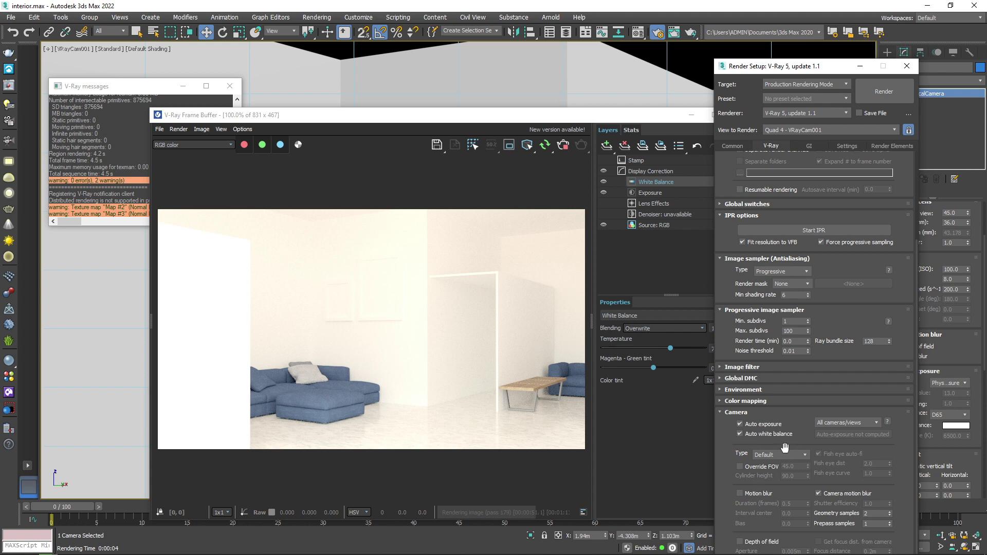
# Lower white balance to 7000, then ease exposure to about 2.8 and highlight burn to about 0.08.
pyautogui.click(638, 409)
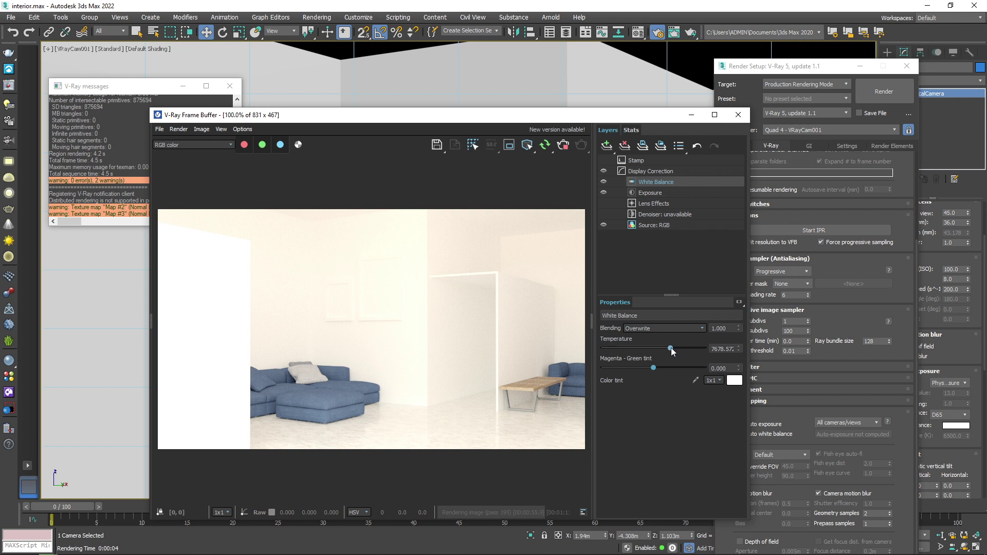
pyautogui.moveTo(671, 348); pyautogui.dragTo(666, 348)
pyautogui.click(651, 193)
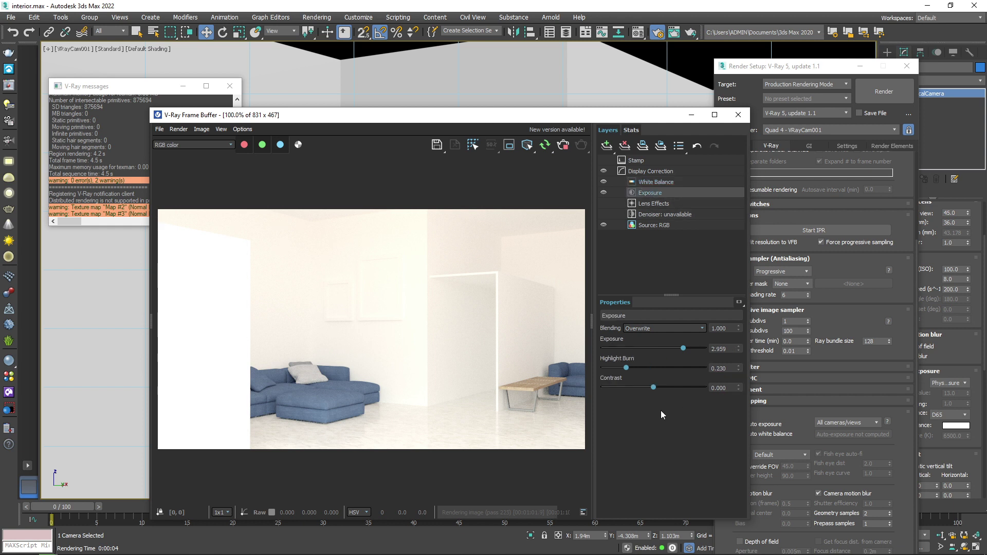
pyautogui.moveTo(683, 348); pyautogui.dragTo(678, 350)
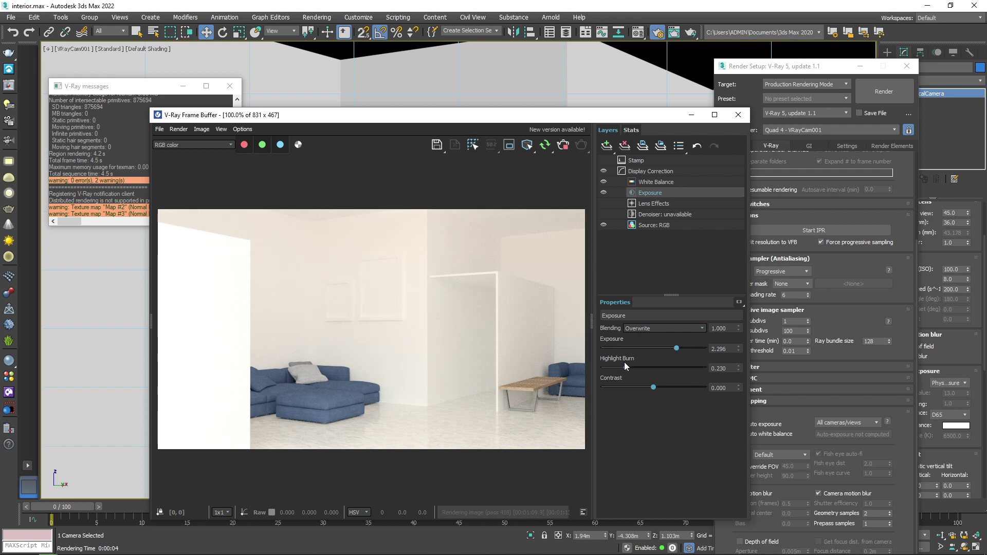
pyautogui.moveTo(626, 368); pyautogui.dragTo(619, 369)
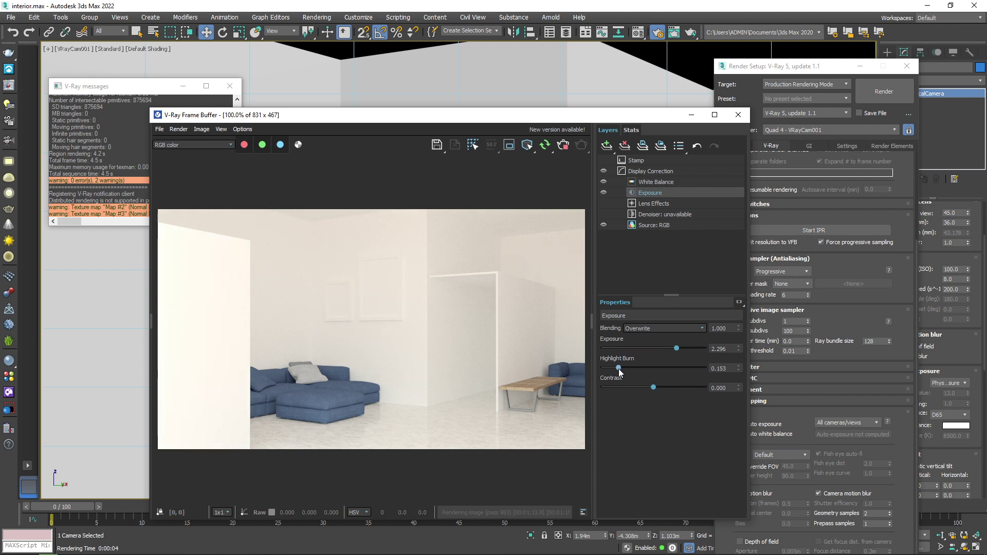
pyautogui.moveTo(615, 369); pyautogui.dragTo(611, 372)
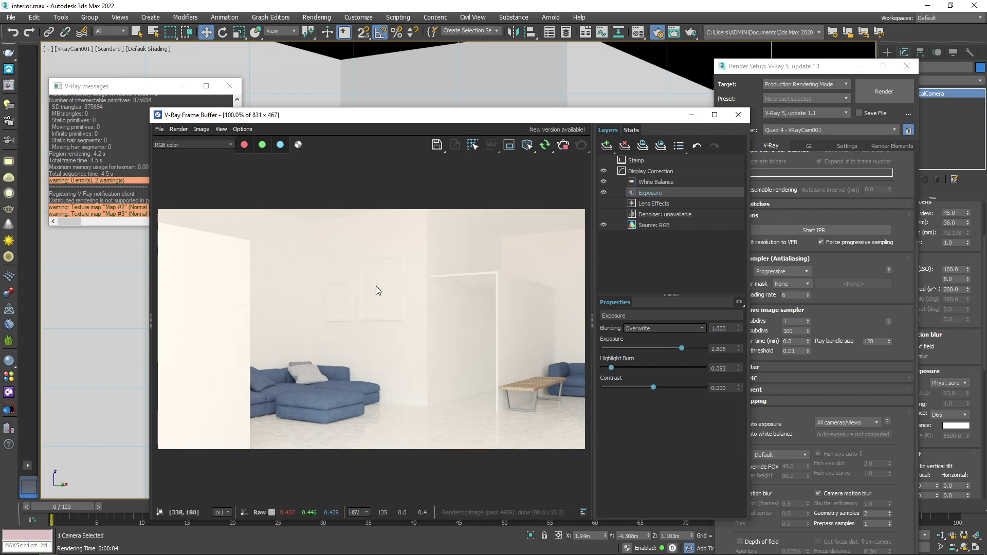
# Close the frame buffer and bring the perspective view back to a near-frontal view of the room.
pyautogui.click(747, 120)
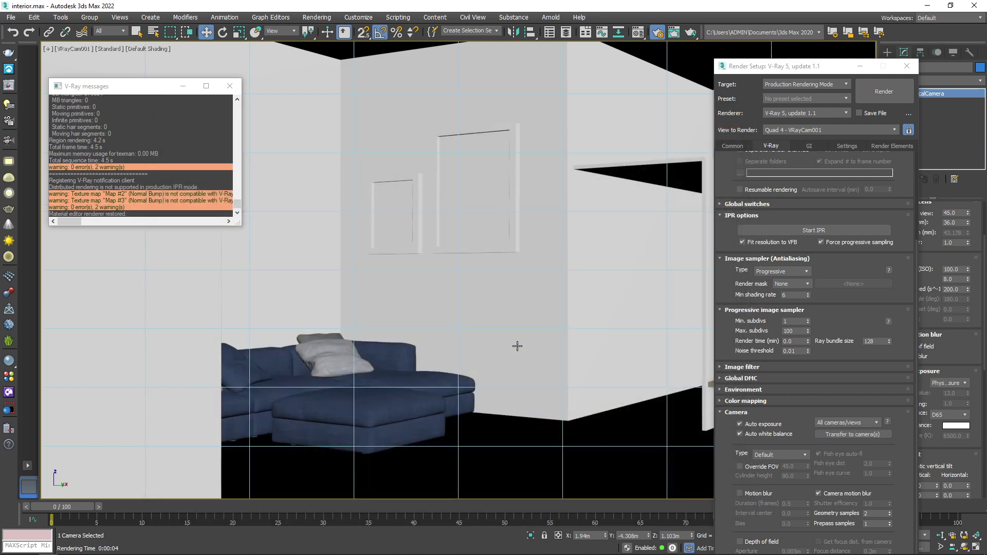
pyautogui.press('p')
pyautogui.scroll(-5, 503, 297)
pyautogui.moveTo(513, 299)
pyautogui.keyDown('alt'); pyautogui.mouseDown(button='middle')
pyautogui.moveTo(557, 344)
pyautogui.moveTo(603, 187)
pyautogui.moveTo(664, 340)
pyautogui.mouseUp(button='middle'); pyautogui.keyUp('alt')
pyautogui.moveTo(588, 356)
pyautogui.keyDown('alt'); pyautogui.mouseDown(button='middle')
pyautogui.moveTo(528, 356)
pyautogui.moveTo(633, 382)
pyautogui.mouseUp(button='middle'); pyautogui.keyUp('alt')
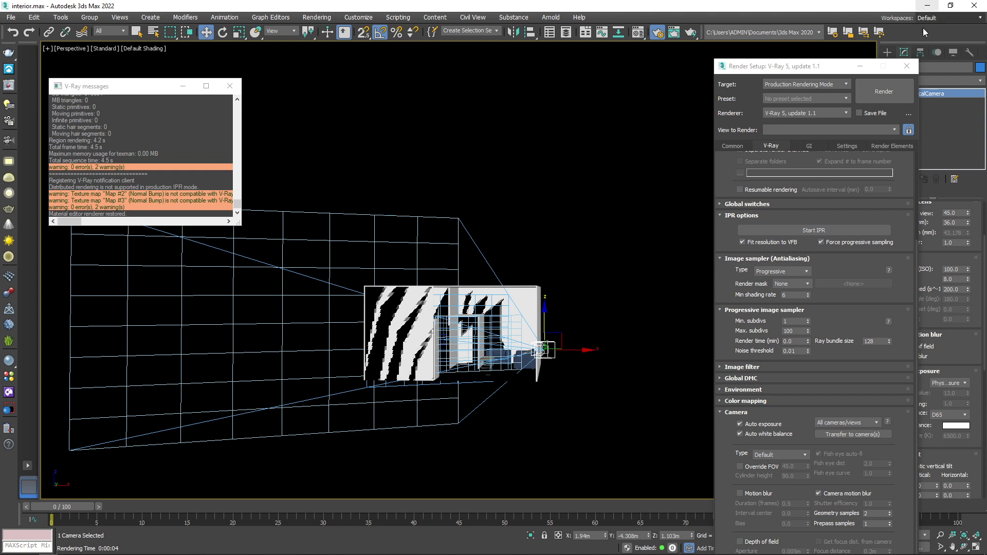
# Close Render Setup, create Box004 as a standard primitive box, and make the camera viewport active.
pyautogui.click(906, 66)
pyautogui.click(887, 51)
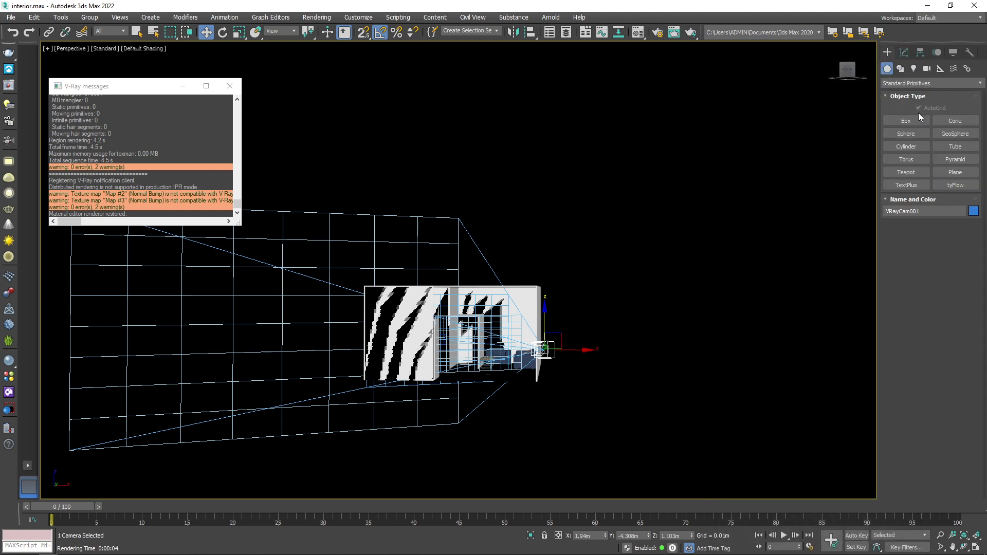
pyautogui.click(906, 120)
pyautogui.moveTo(518, 204)
pyautogui.keyDown('alt'); pyautogui.mouseDown(button='middle')
pyautogui.moveTo(574, 338)
pyautogui.moveTo(570, 469)
pyautogui.mouseUp(button='middle'); pyautogui.keyUp('alt')
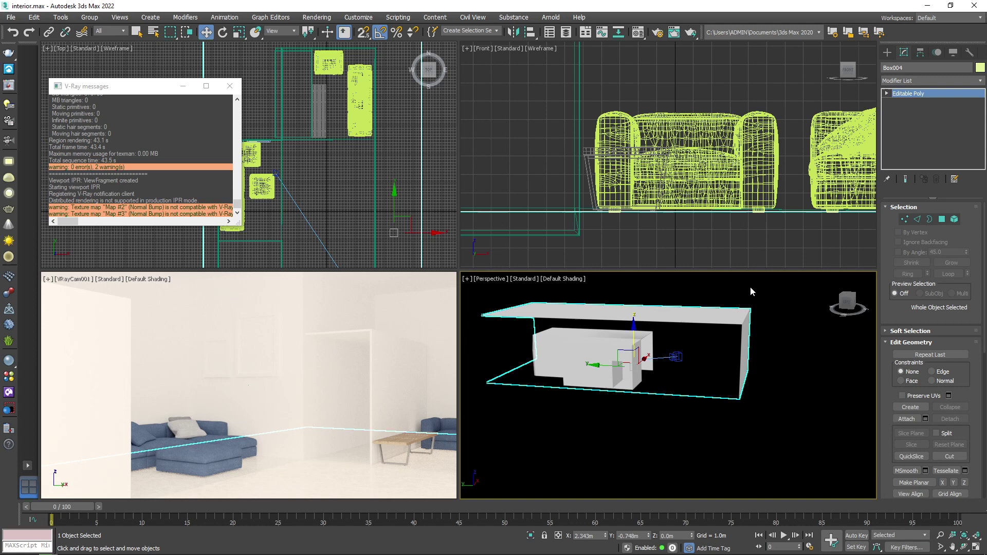
pyautogui.scroll(4, 751, 286)
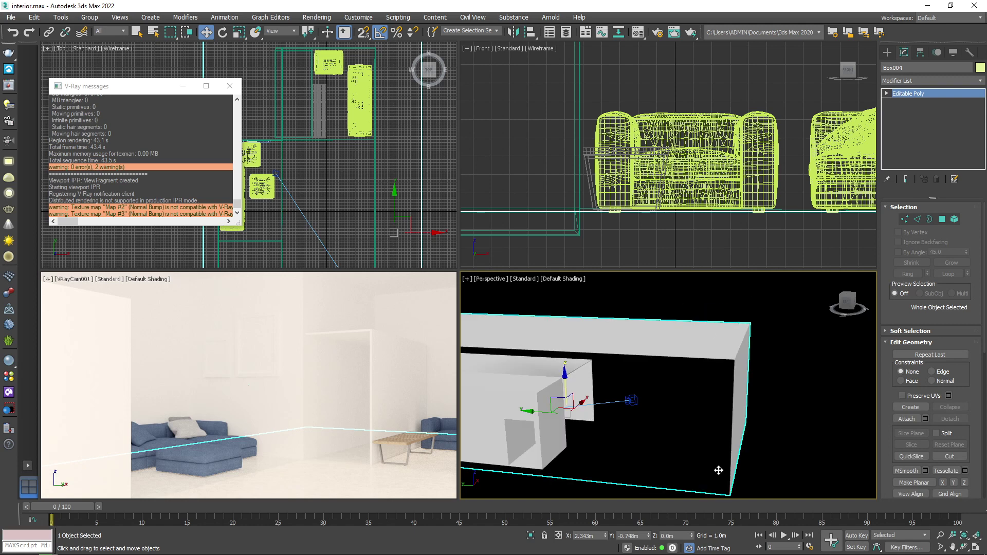
pyautogui.moveTo(705, 439); pyautogui.dragTo(751, 414, button='middle')
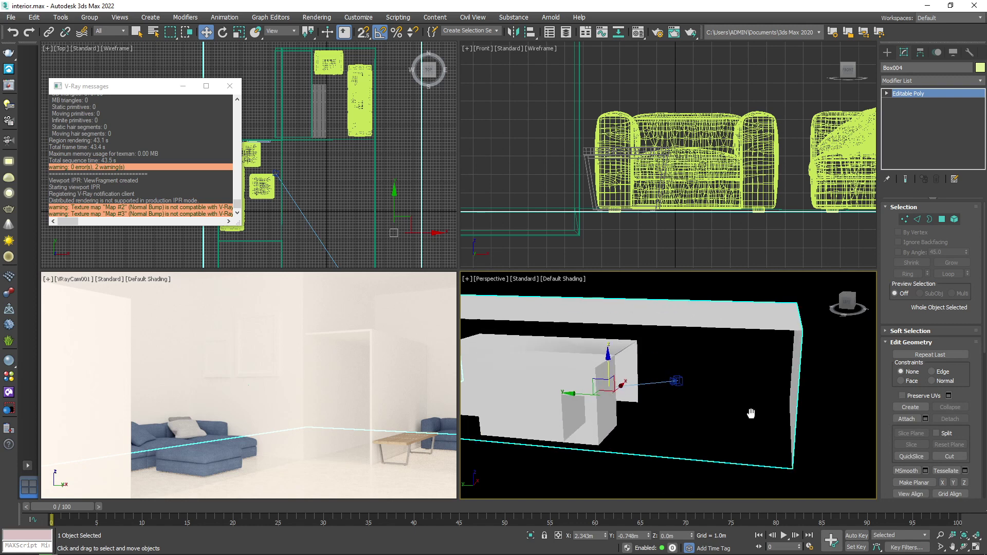
pyautogui.rightClick(348, 411)
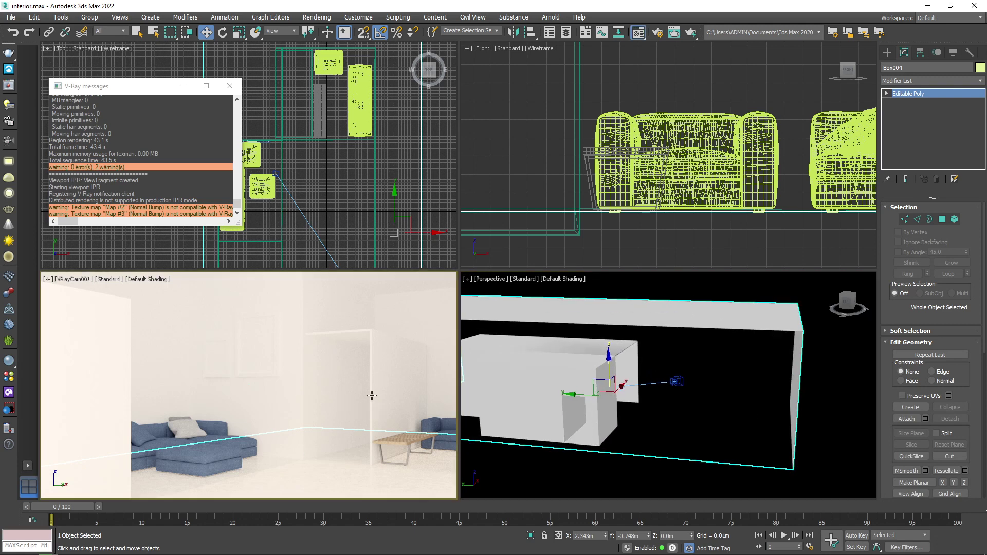
# Assign Material #22 to the box, edit its diffuse colour, and start the 3840 × 2160 production render.
pyautogui.press('m')
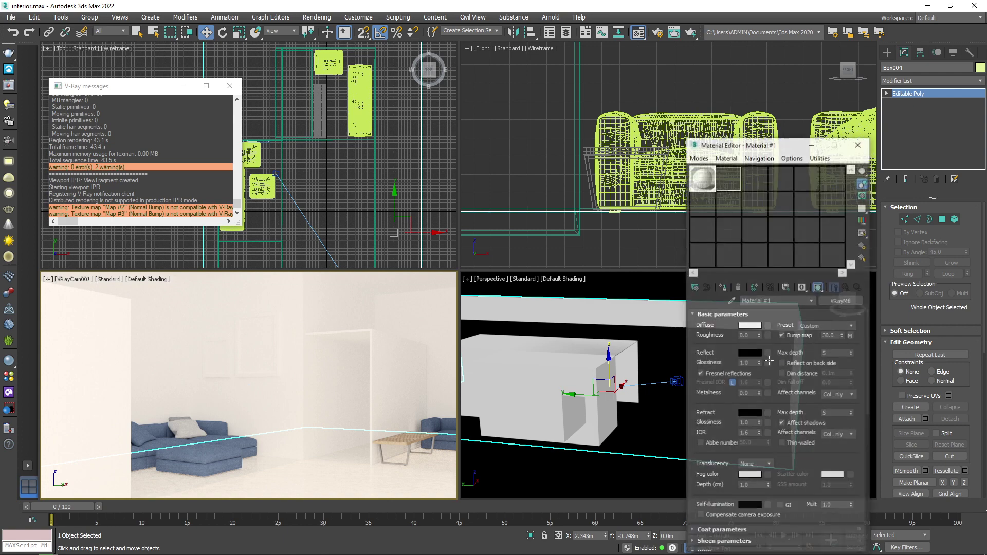
pyautogui.click(787, 259)
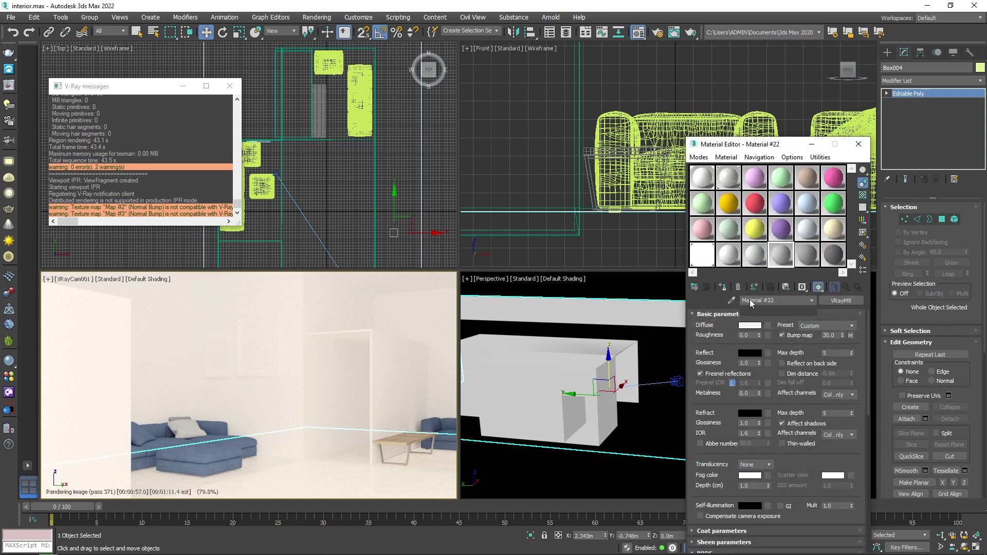
pyautogui.click(800, 288)
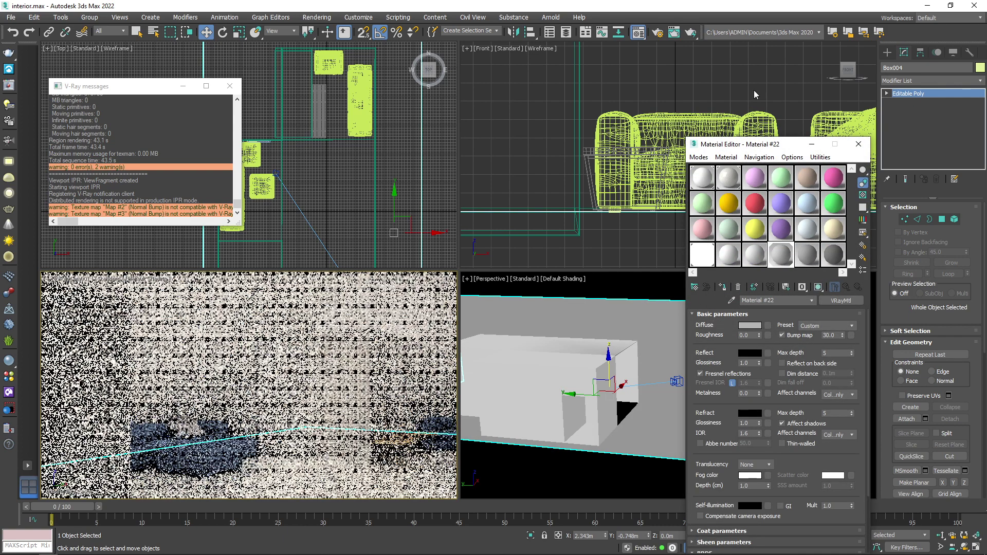
pyautogui.moveTo(823, 144); pyautogui.dragTo(930, 141)
pyautogui.click(857, 323)
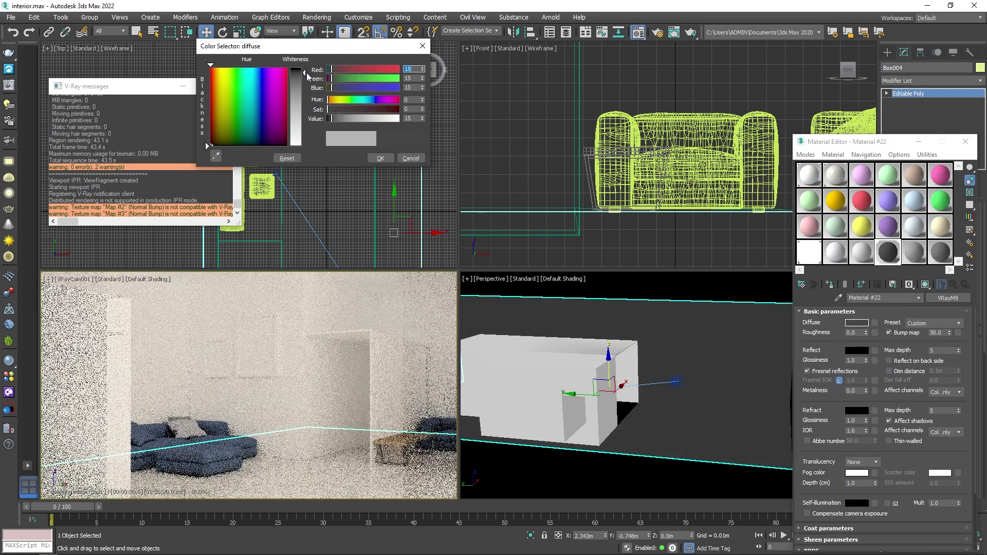
pyautogui.hotkey('shift', 'q')
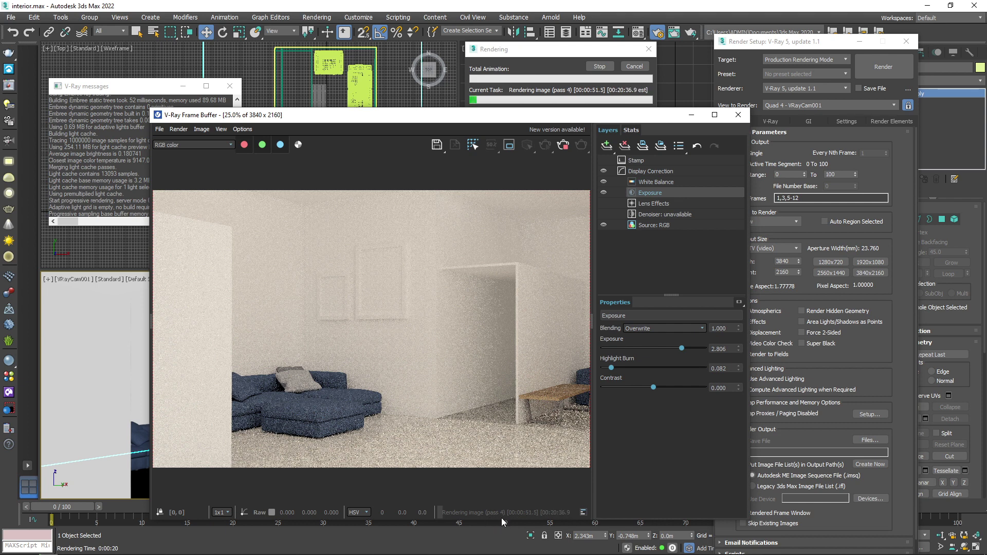
# Zoom in on the high-resolution render in the frame buffer and back out.
pyautogui.scroll(1, 452, 446)
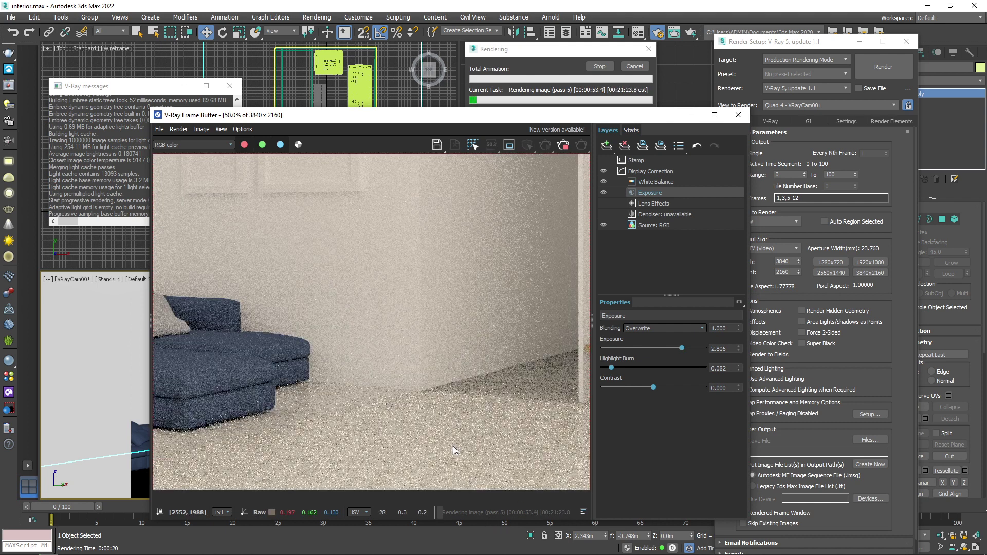
pyautogui.scroll(-1, 449, 394)
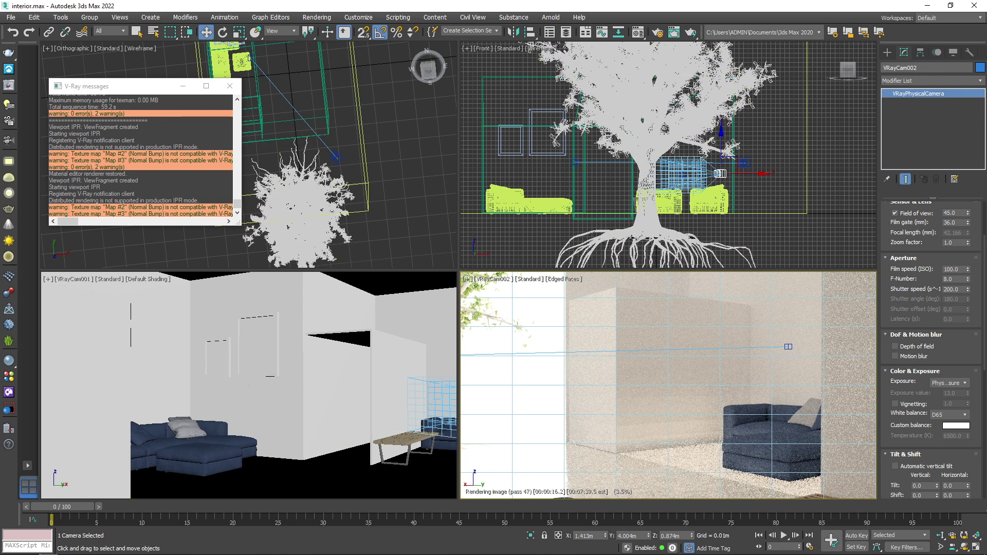
# Draw a roughly 3.5 × 3.1 m VRayLight plane in the wireframe Front view.
pyautogui.click(9, 162)
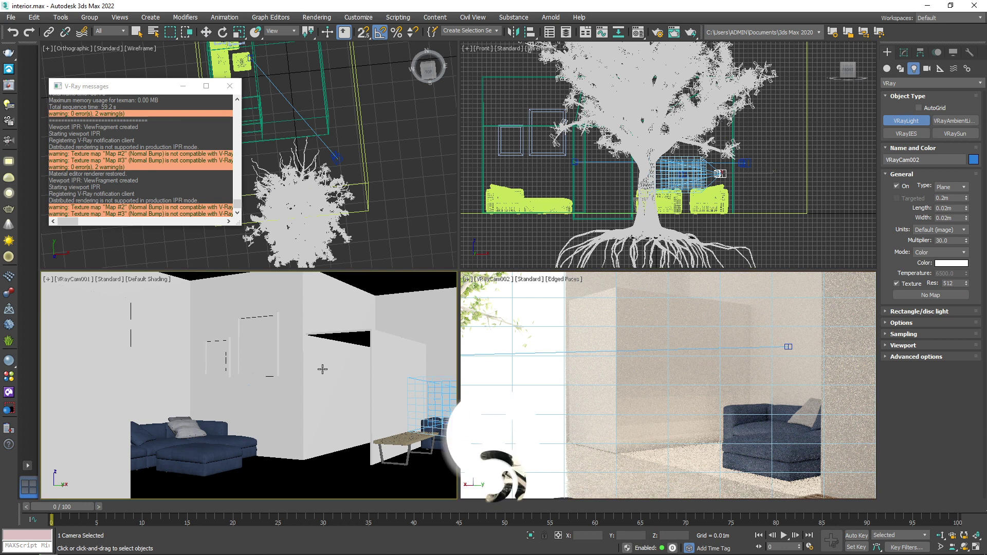
pyautogui.press('f')
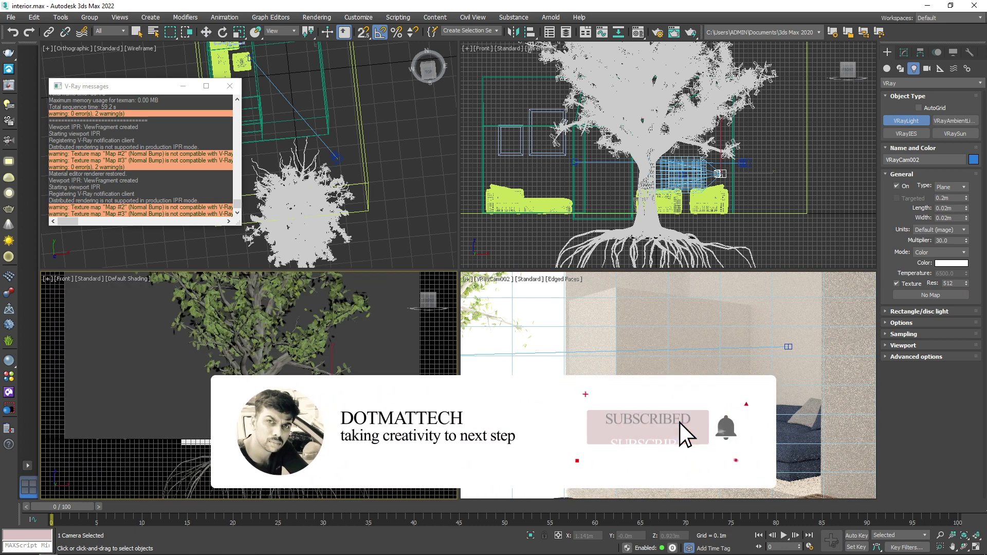
pyautogui.press('F3')
pyautogui.scroll(-3, 268, 370)
pyautogui.scroll(-3, 265, 355)
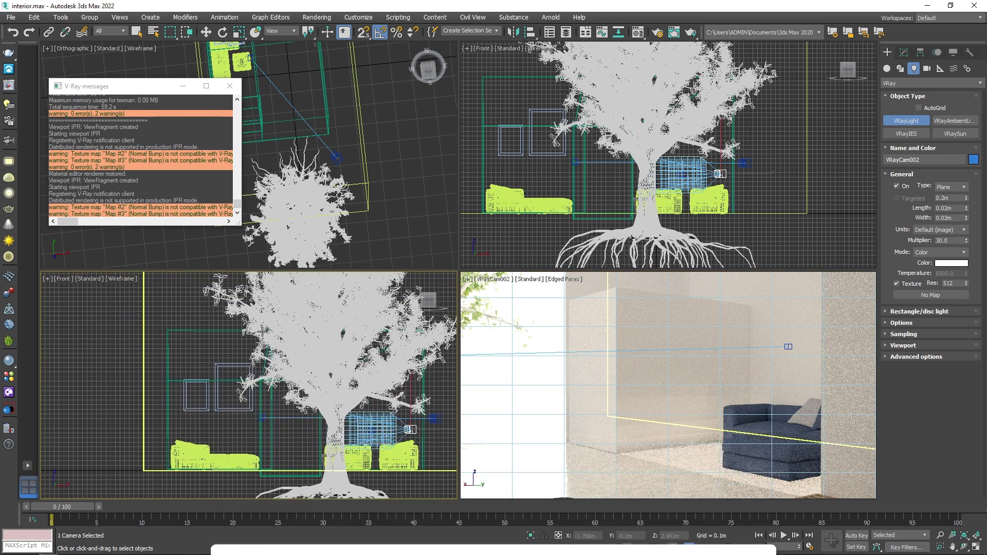
pyautogui.moveTo(262, 332); pyautogui.dragTo(428, 472)
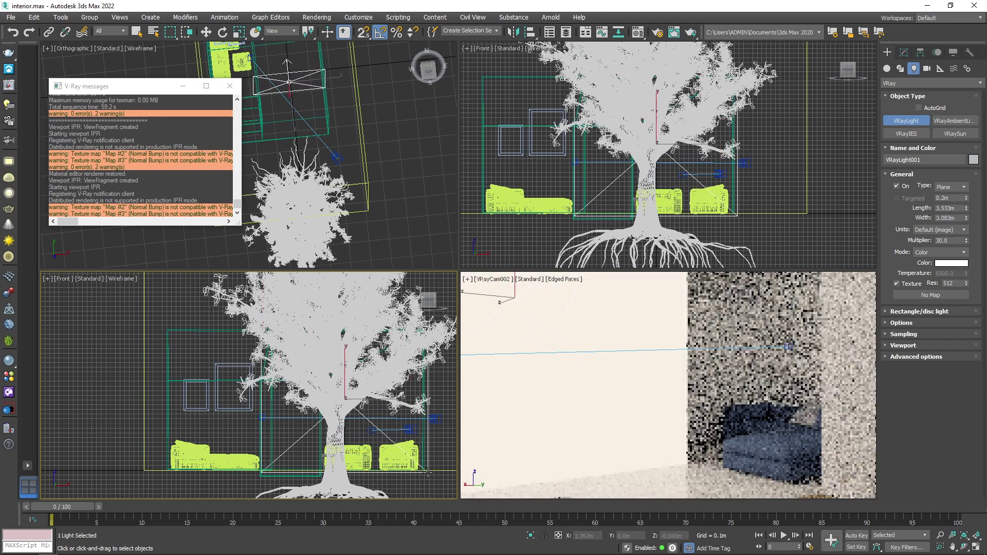
# Move the light along Y to the room's window side in the Top view.
pyautogui.press('w')
pyautogui.press('t')
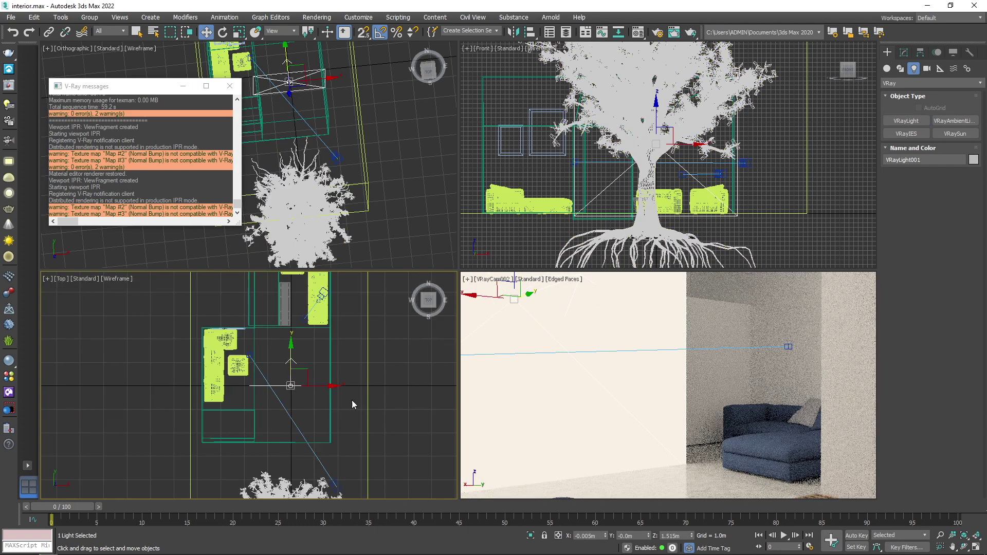
pyautogui.moveTo(352, 400); pyautogui.dragTo(416, 368, button='middle')
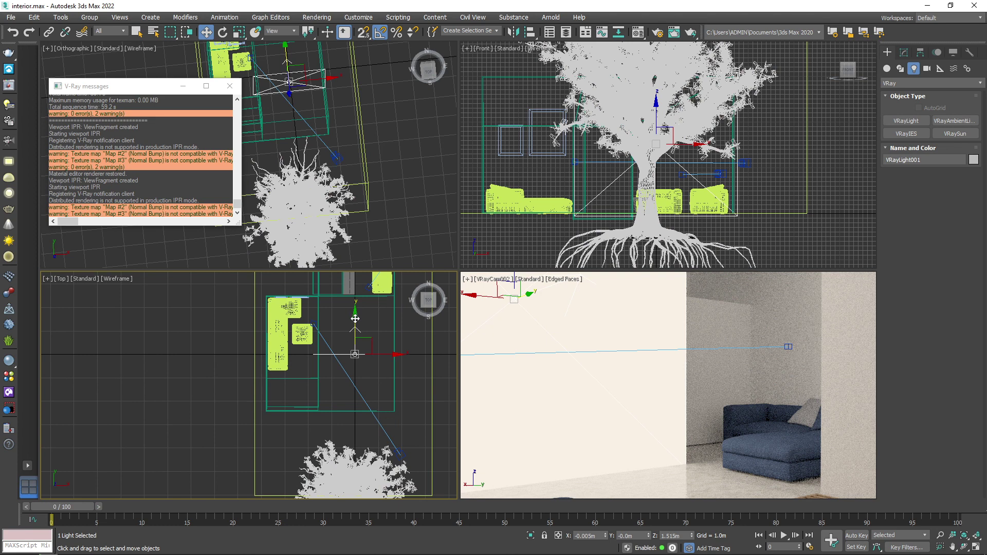
pyautogui.moveTo(355, 319); pyautogui.dragTo(355, 377)
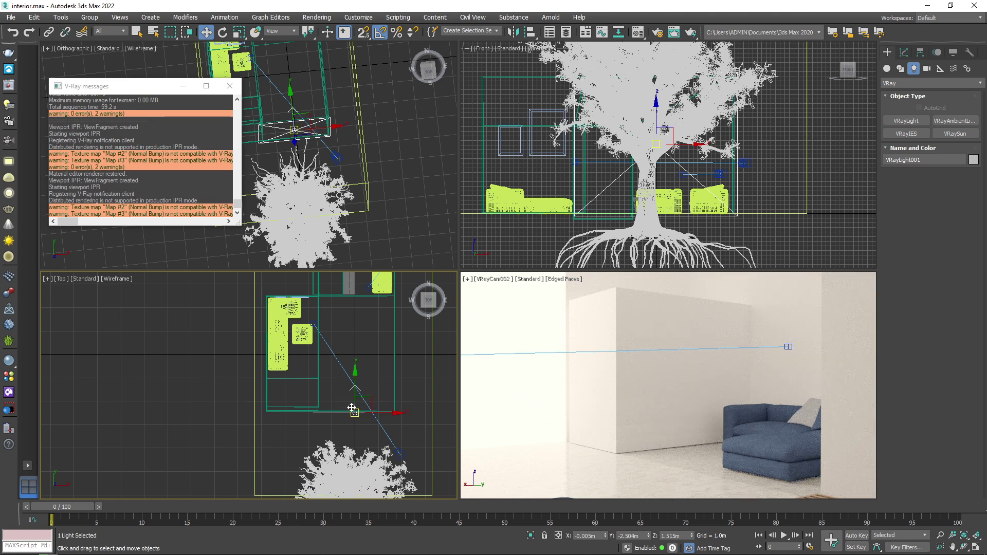
# Tick Invisible and Skylight portal in VRayLight001's Options, then stop the viewport IPR.
pyautogui.click(904, 54)
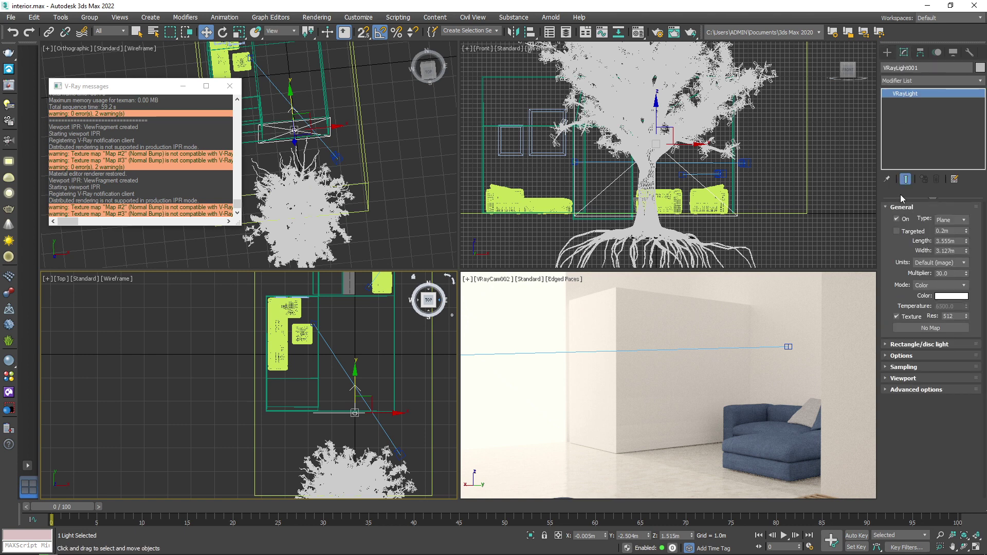
pyautogui.click(895, 357)
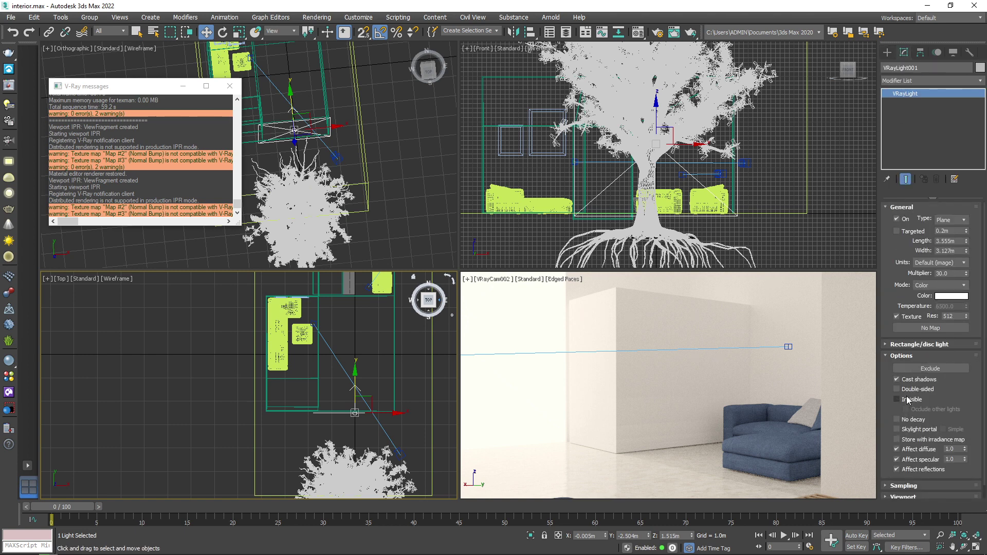
pyautogui.click(908, 401)
pyautogui.rightClick(630, 371)
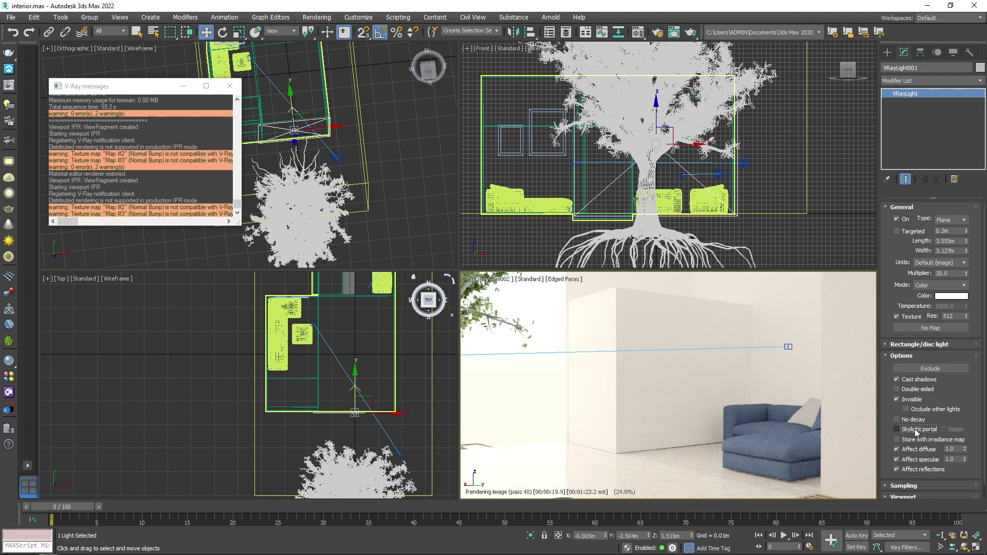
pyautogui.click(916, 431)
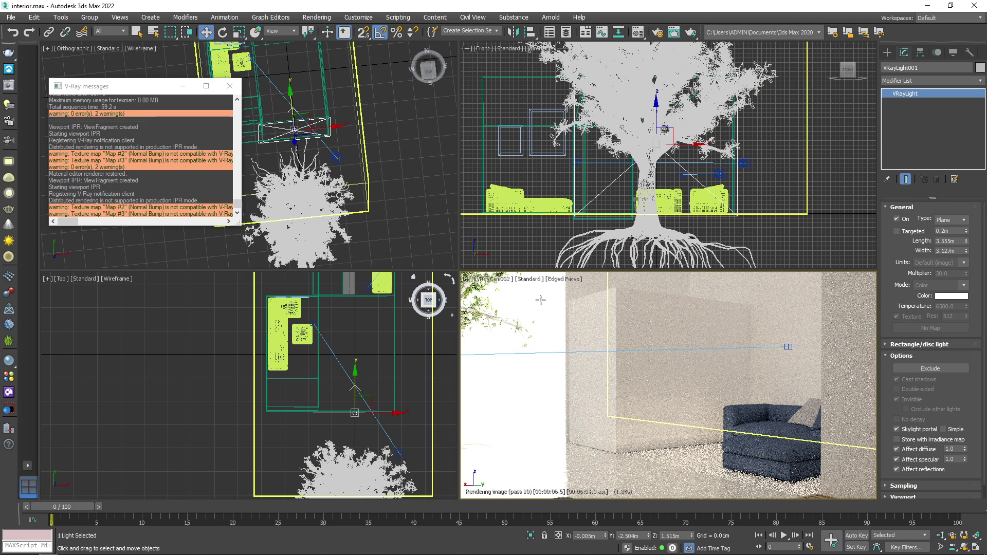
pyautogui.press('Escape')
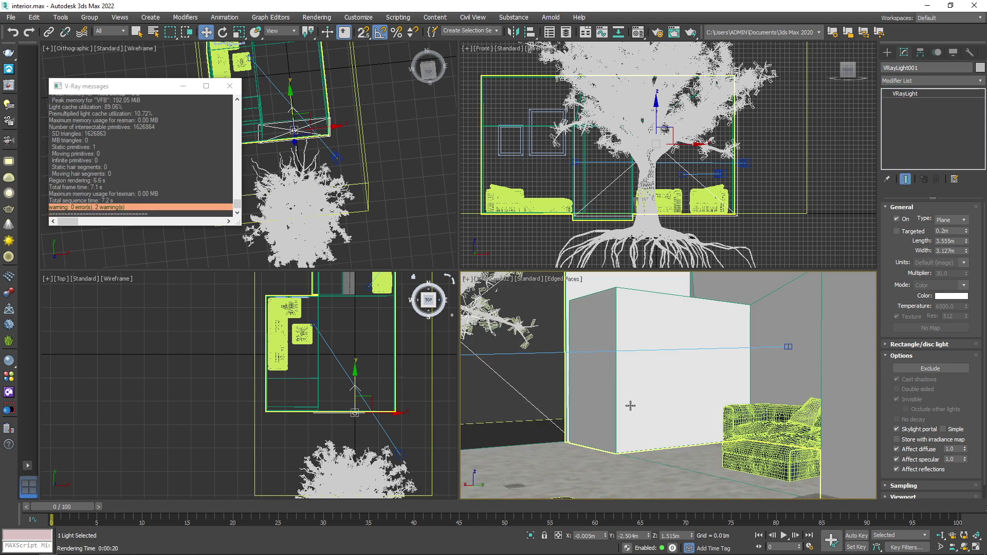
# Render the Quad 4 - VRayCam002 view from Render Setup.
pyautogui.click(657, 32)
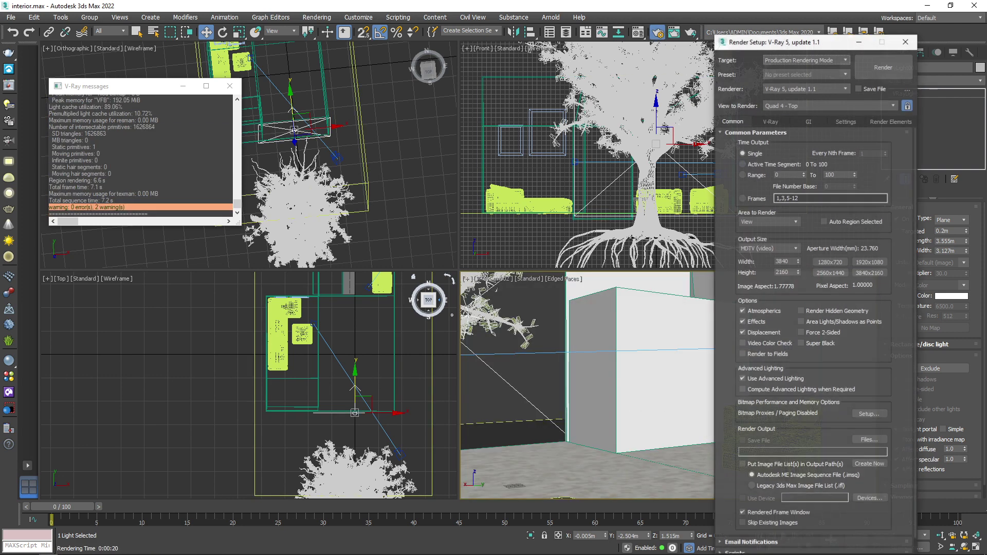
pyautogui.click(885, 106)
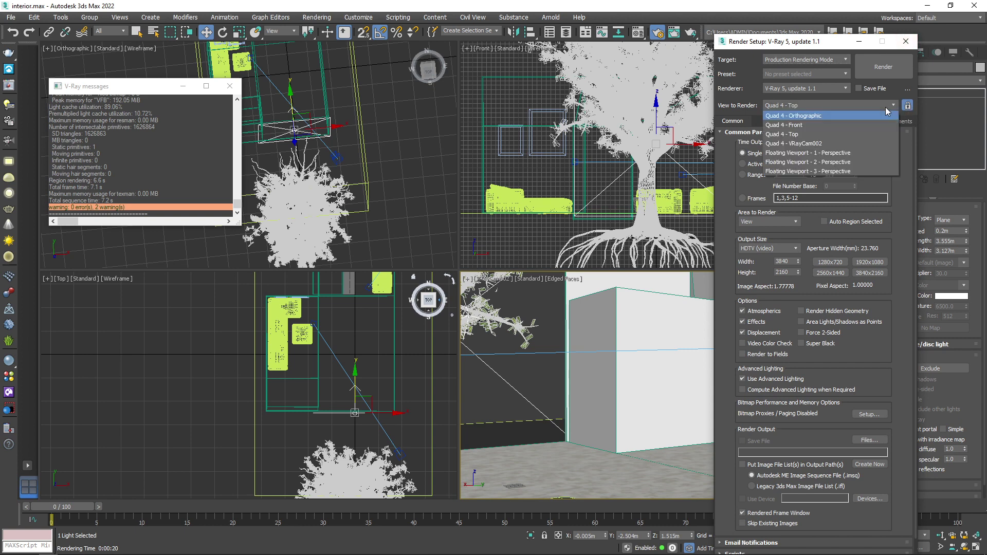
pyautogui.click(836, 143)
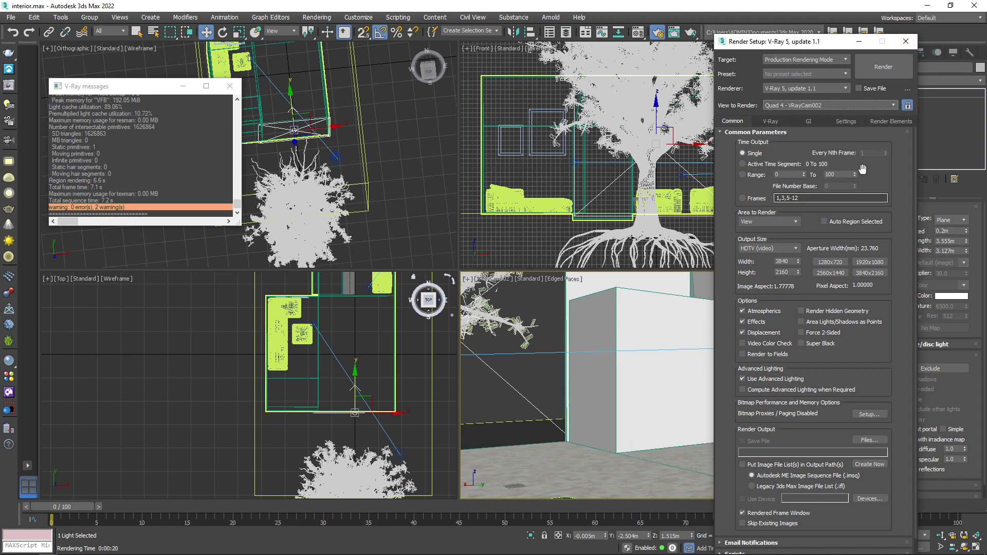
pyautogui.click(889, 69)
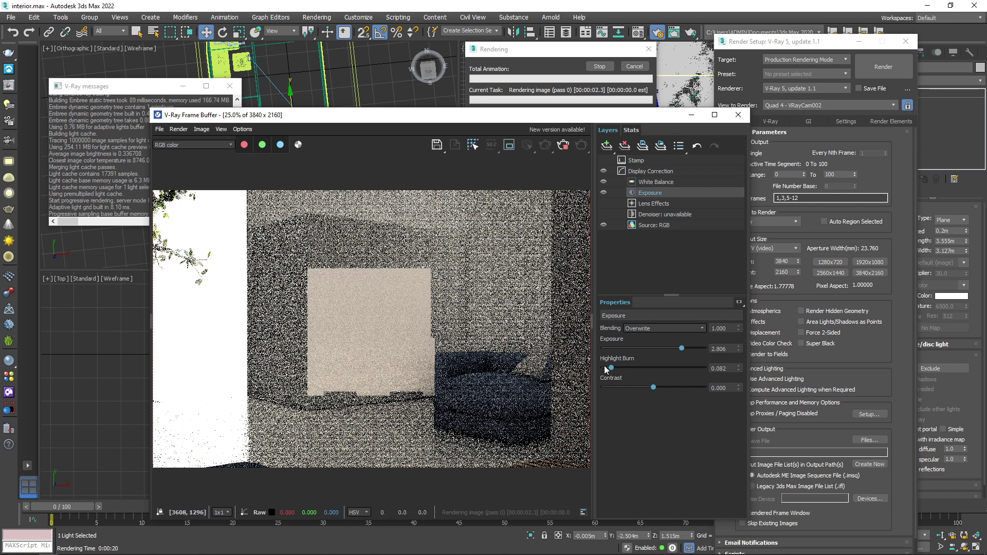
# Nudge highlight burn down and set the first Exposure layer's exposure to about 1.17.
pyautogui.moveTo(612, 368); pyautogui.dragTo(612, 368)
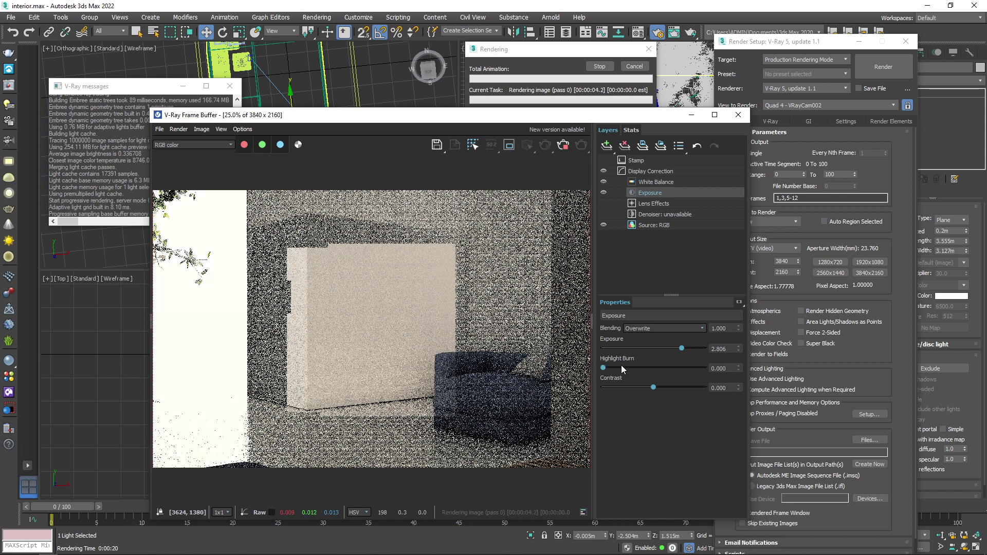
pyautogui.moveTo(682, 349); pyautogui.dragTo(620, 352)
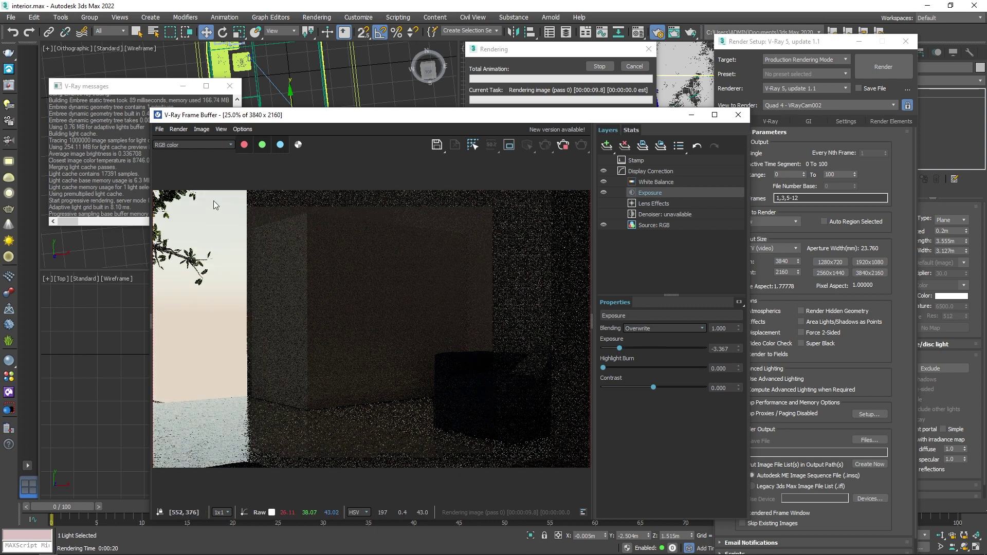
pyautogui.moveTo(620, 348); pyautogui.dragTo(665, 349)
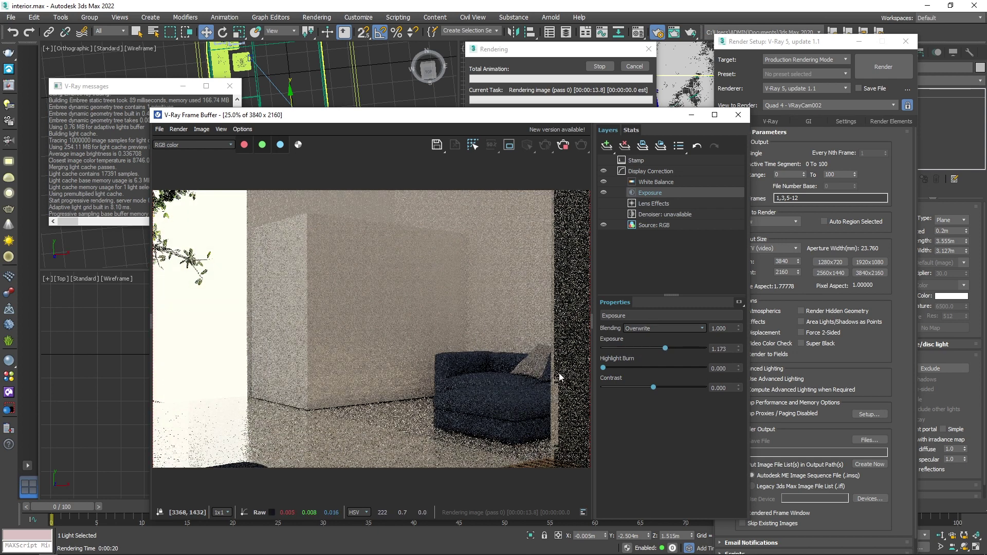
# Add a second Exposure layer with exposure about 3.2, and cut highlight burn to about 0.05.
pyautogui.click(607, 146)
pyautogui.click(627, 236)
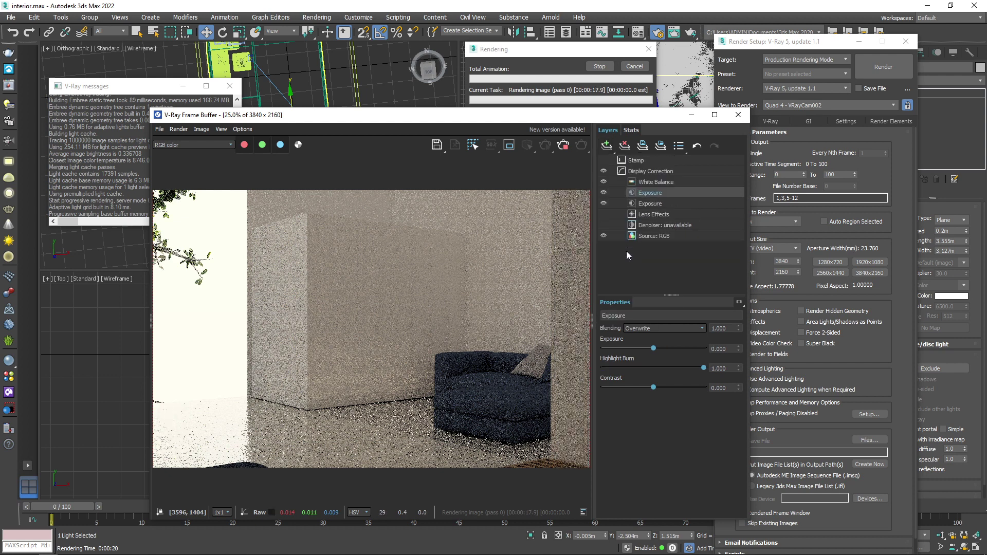
pyautogui.moveTo(703, 369); pyautogui.dragTo(614, 376)
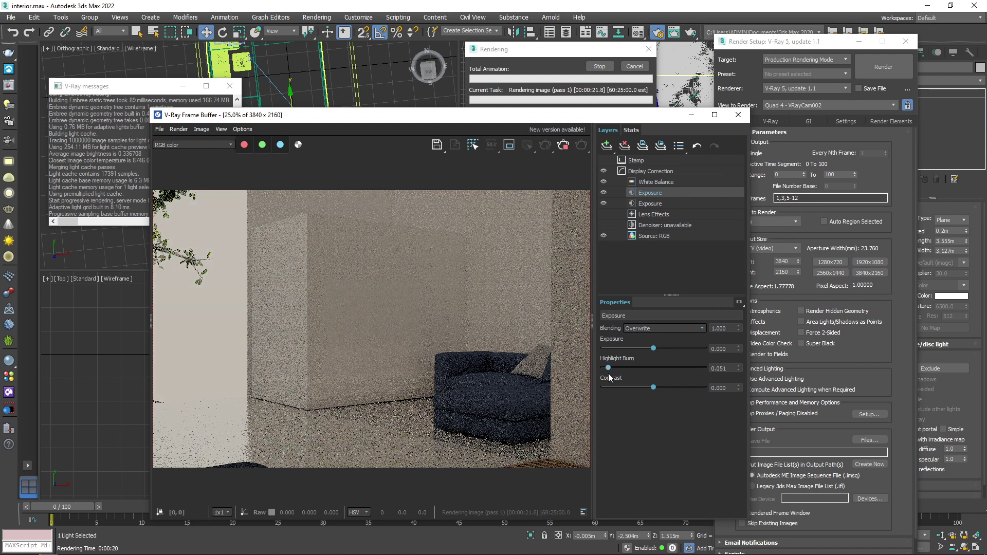
pyautogui.click(653, 204)
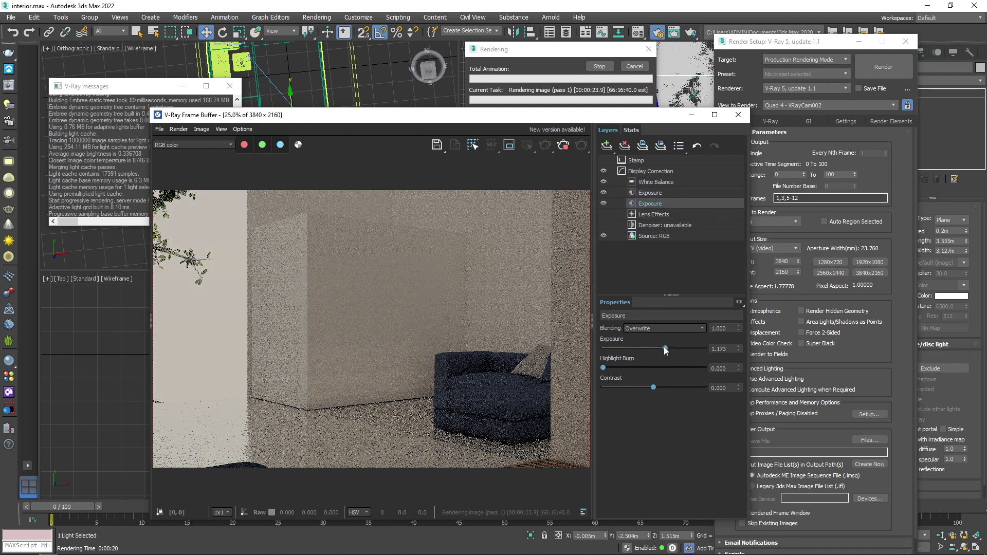
pyautogui.moveTo(664, 348); pyautogui.dragTo(686, 350)
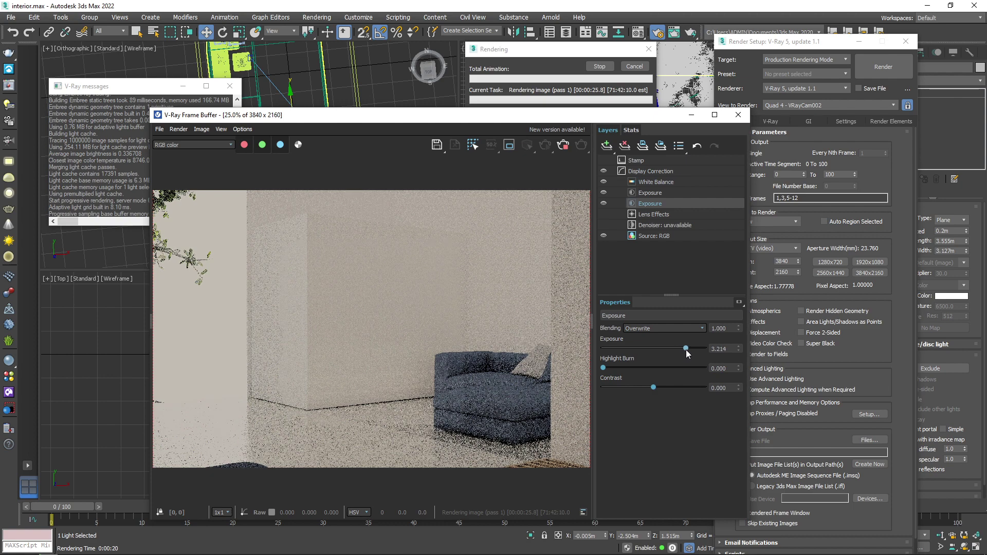
pyautogui.click(653, 192)
pyautogui.moveTo(613, 369); pyautogui.dragTo(606, 374)
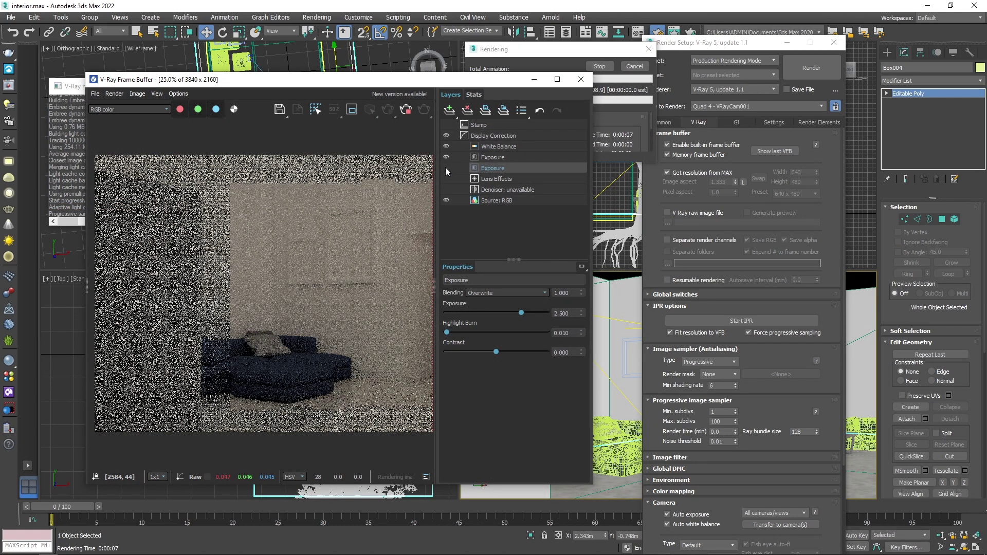
# Turn on the second Exposure layer and collapse the Image filter rollout.
pyautogui.click(446, 168)
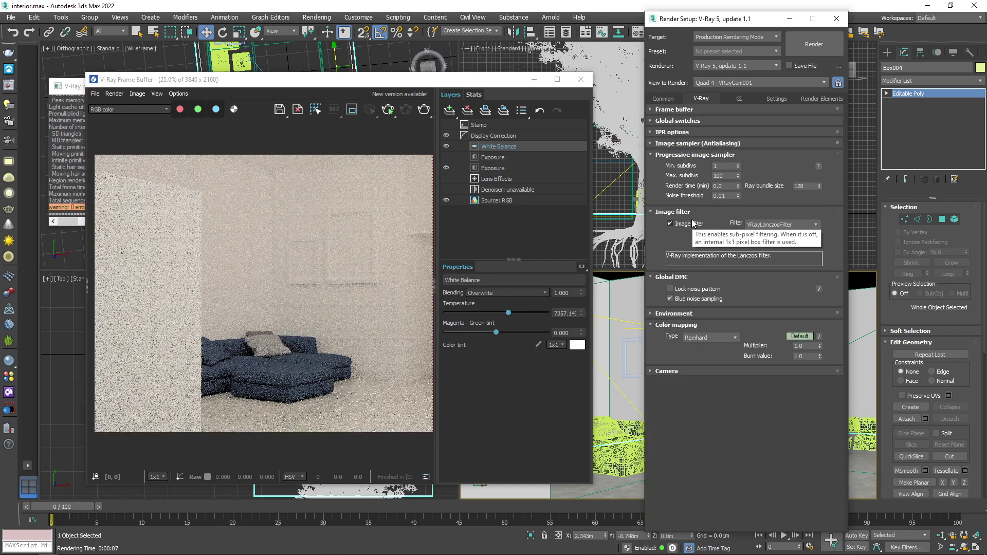
pyautogui.click(696, 211)
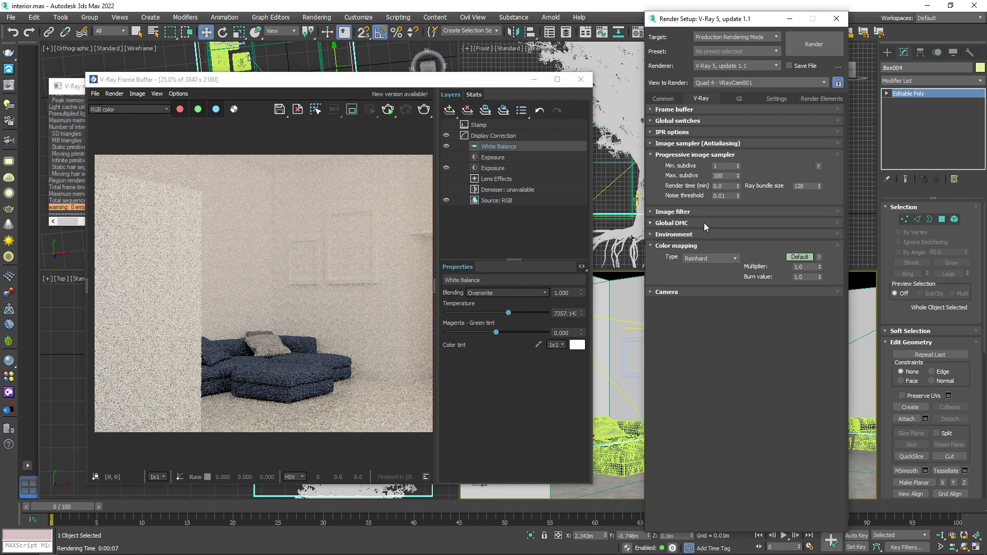
# Expand Global switches in Advanced mode and set light sampling to Full lights evaluation.
pyautogui.click(711, 154)
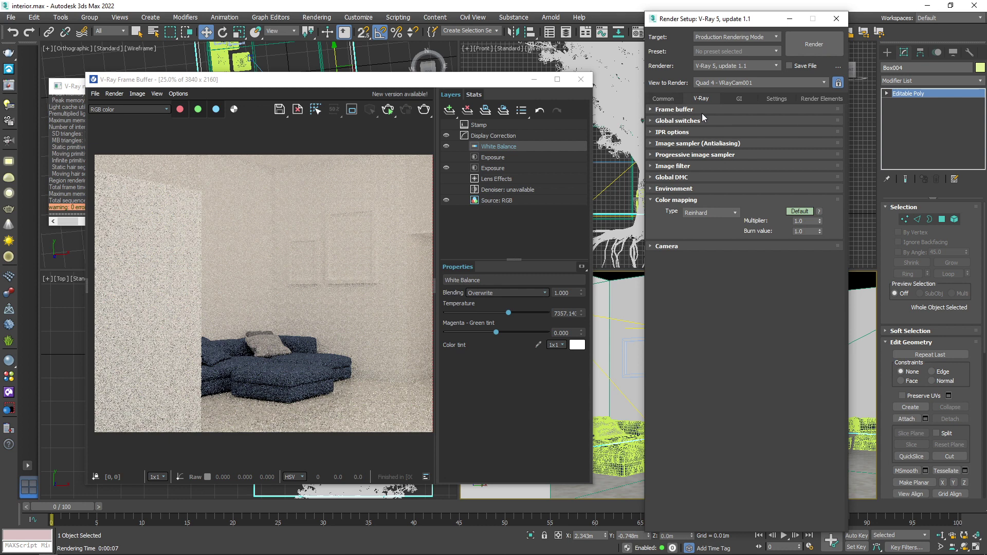
pyautogui.click(716, 121)
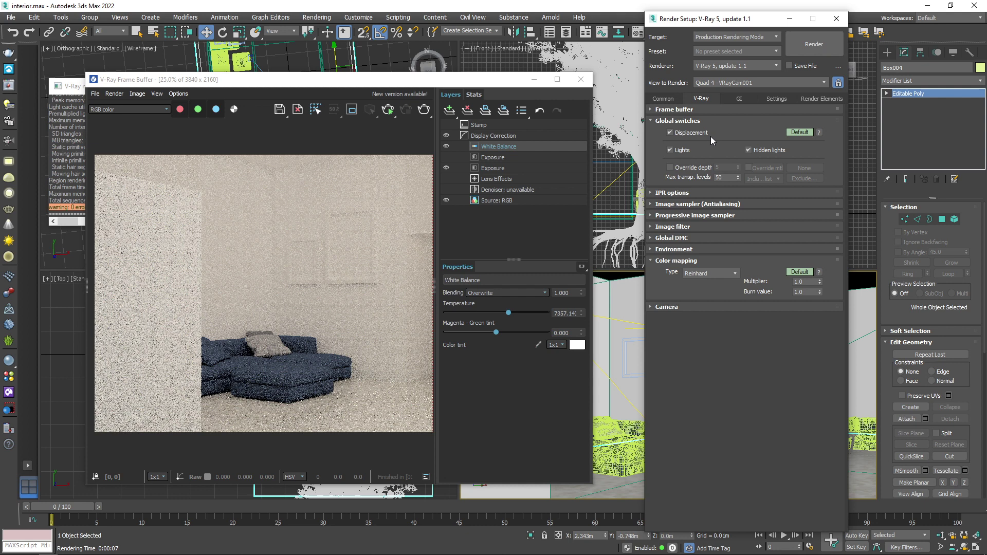
pyautogui.click(799, 132)
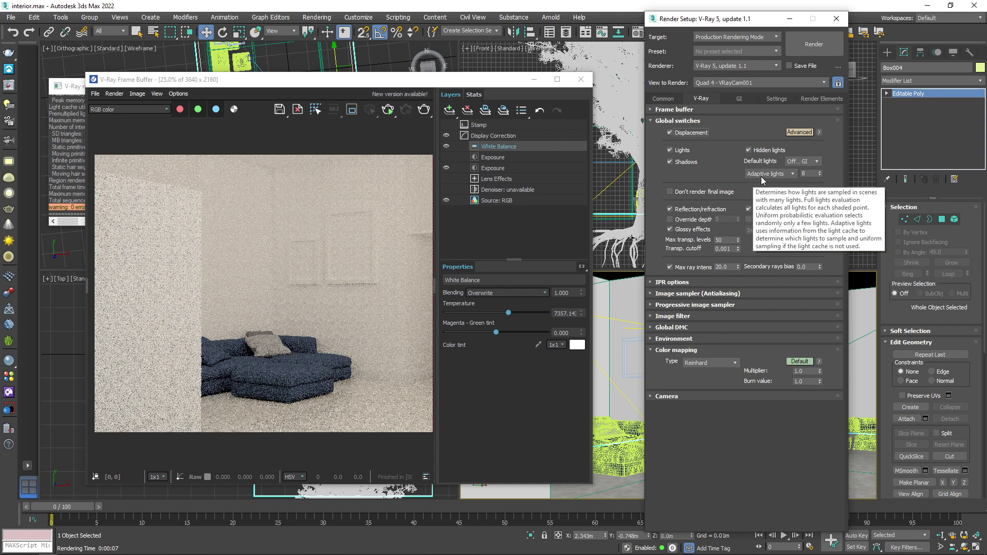
pyautogui.click(784, 173)
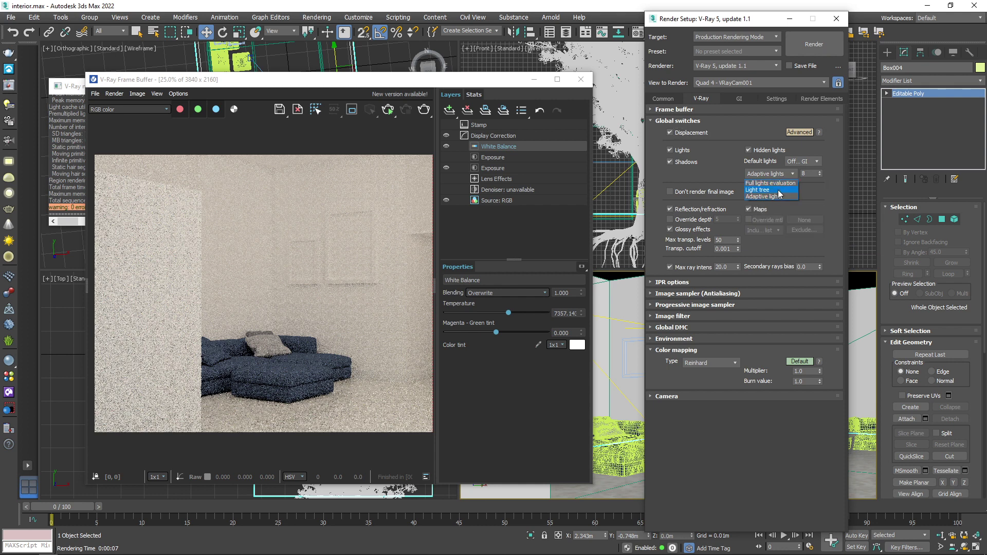
pyautogui.click(780, 183)
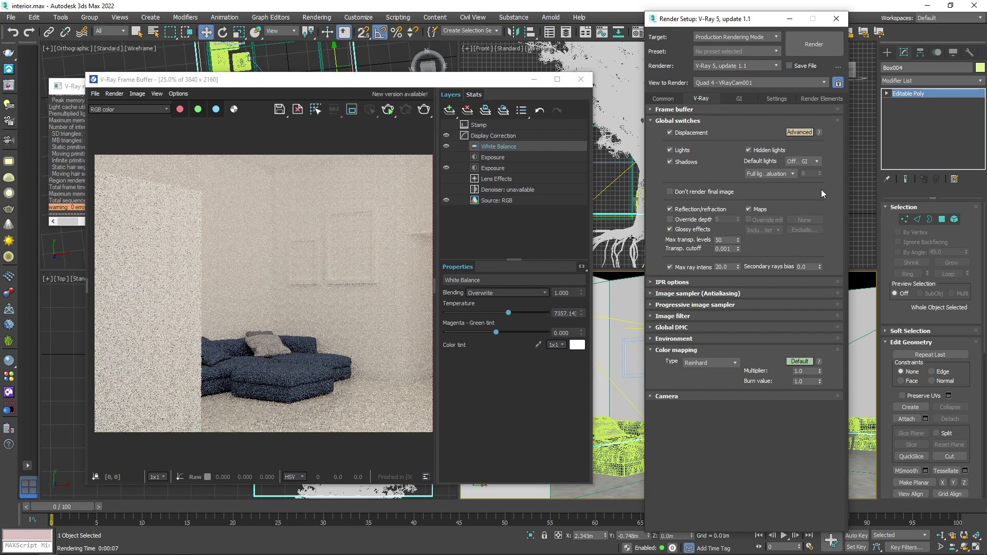
# Set default light evaluation to Adaptive lights, return Global switches to Default mode, and collapse it.
pyautogui.click(777, 173)
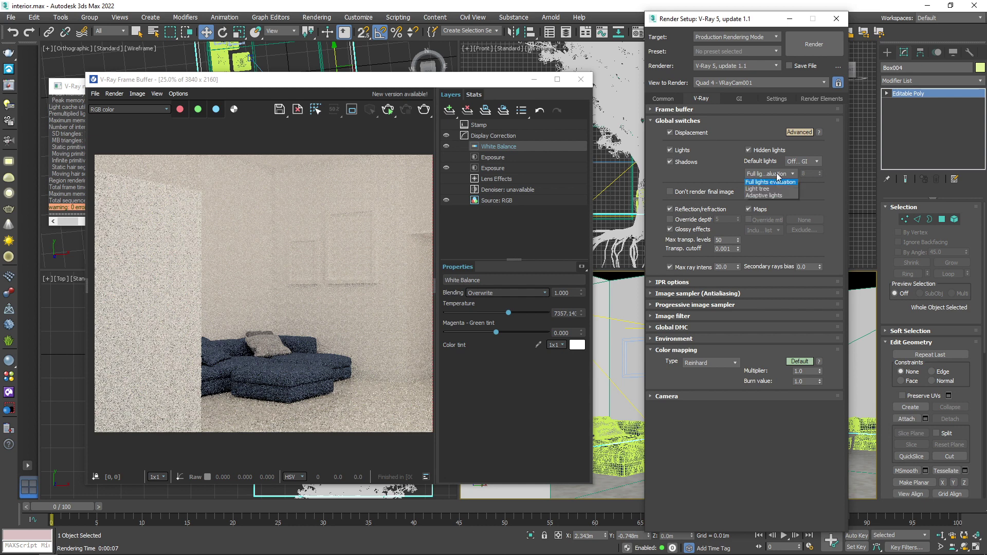
pyautogui.click(781, 198)
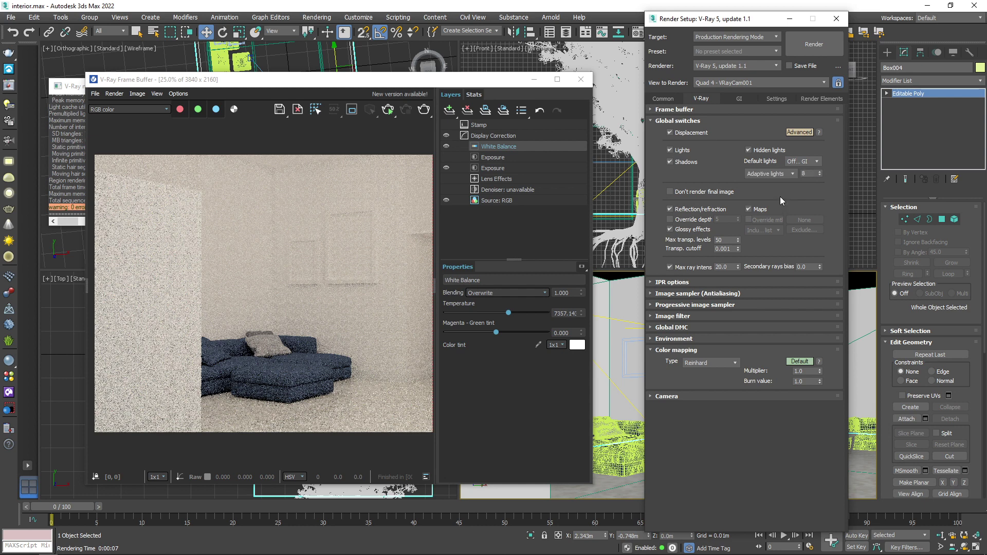
pyautogui.click(800, 132)
pyautogui.click(801, 131)
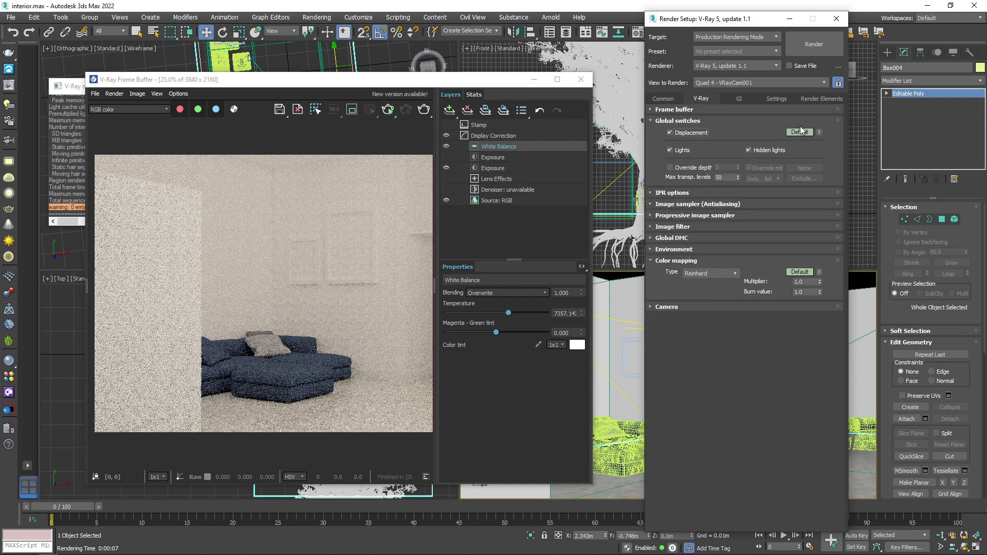
pyautogui.click(742, 120)
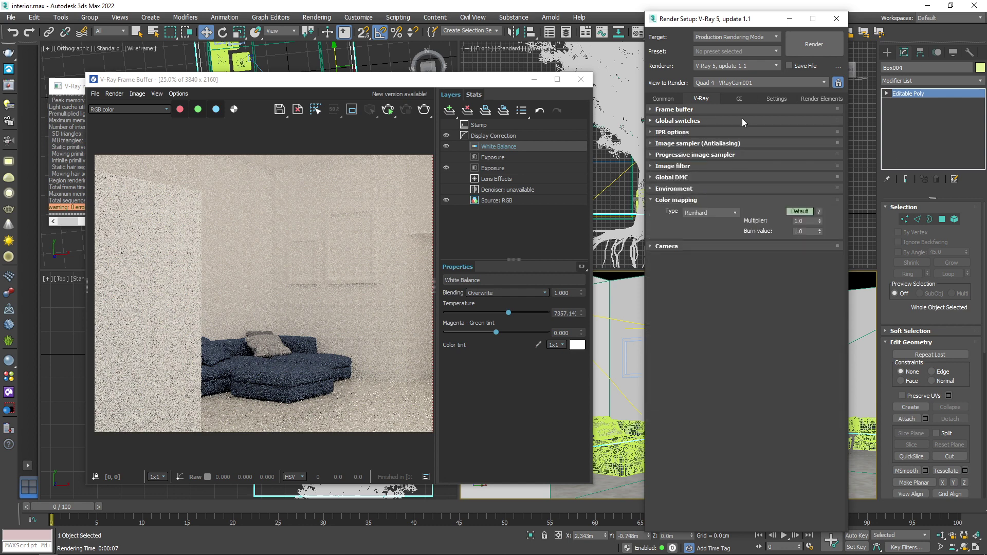
# Set the progressive sampler to a 1-minute render time and 0.0 noise threshold, then render.
pyautogui.click(710, 131)
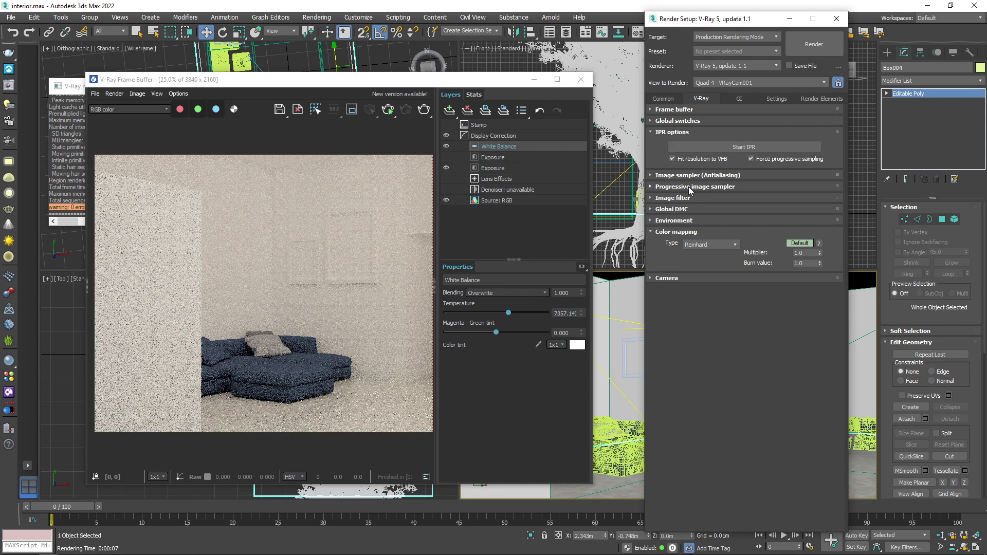
pyautogui.click(703, 176)
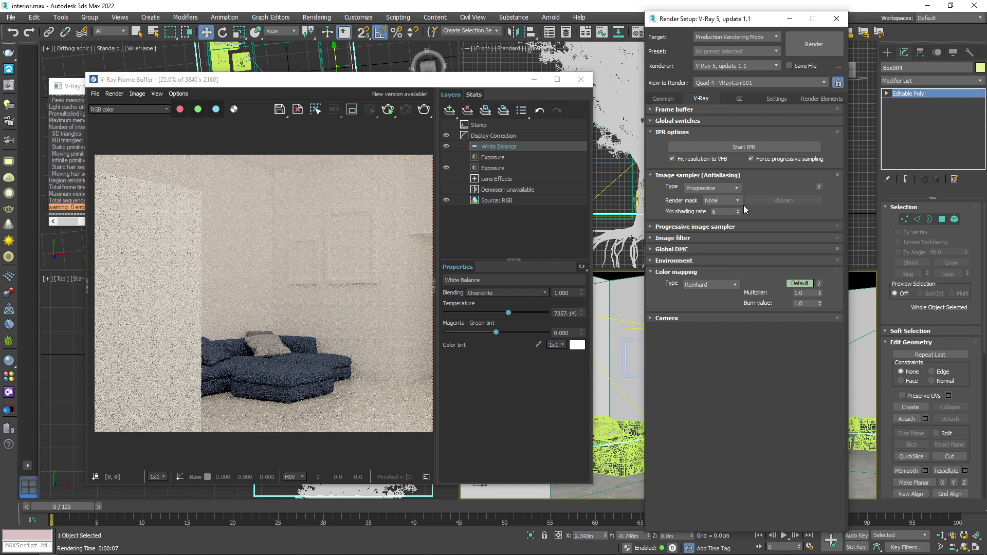
pyautogui.click(709, 227)
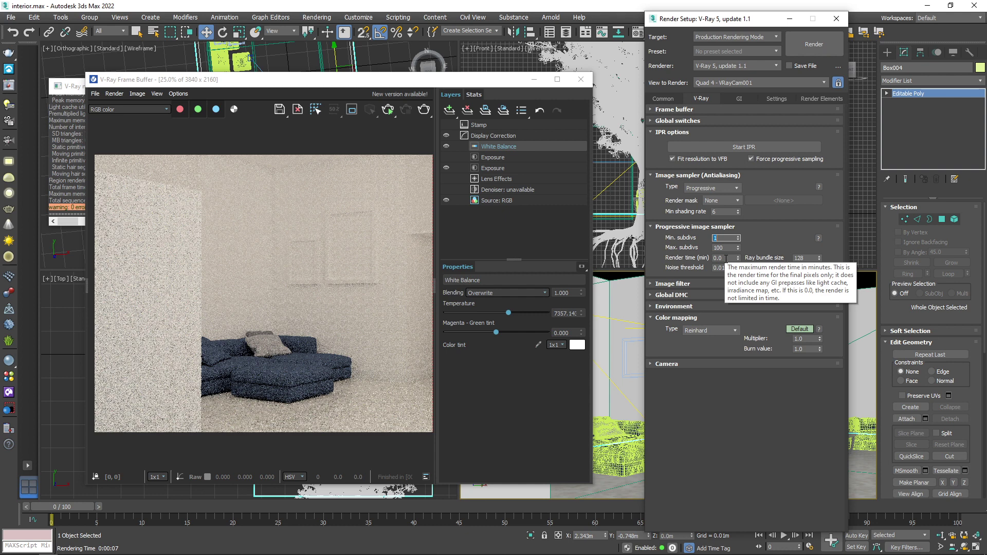
pyautogui.doubleClick(720, 257)
pyautogui.write('1')
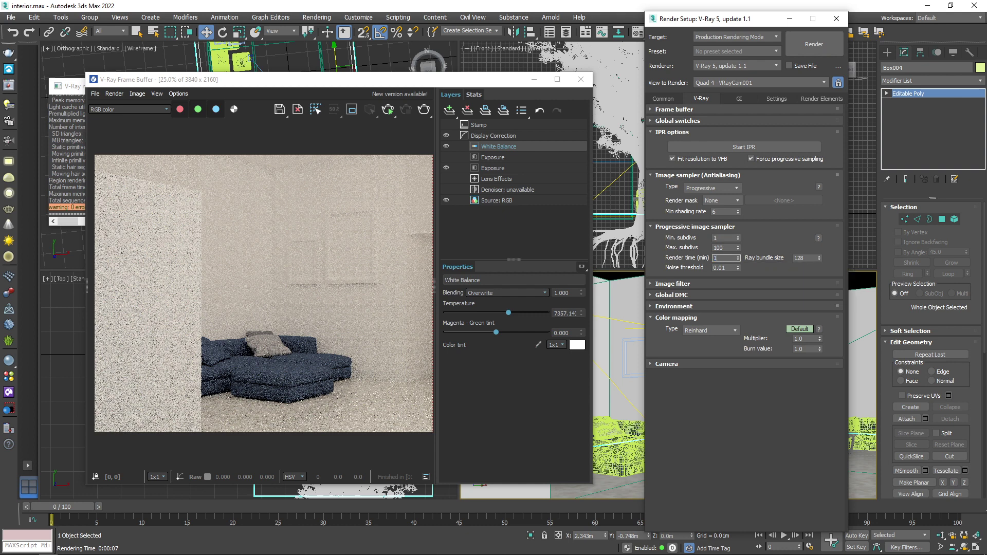
pyautogui.press('Return')
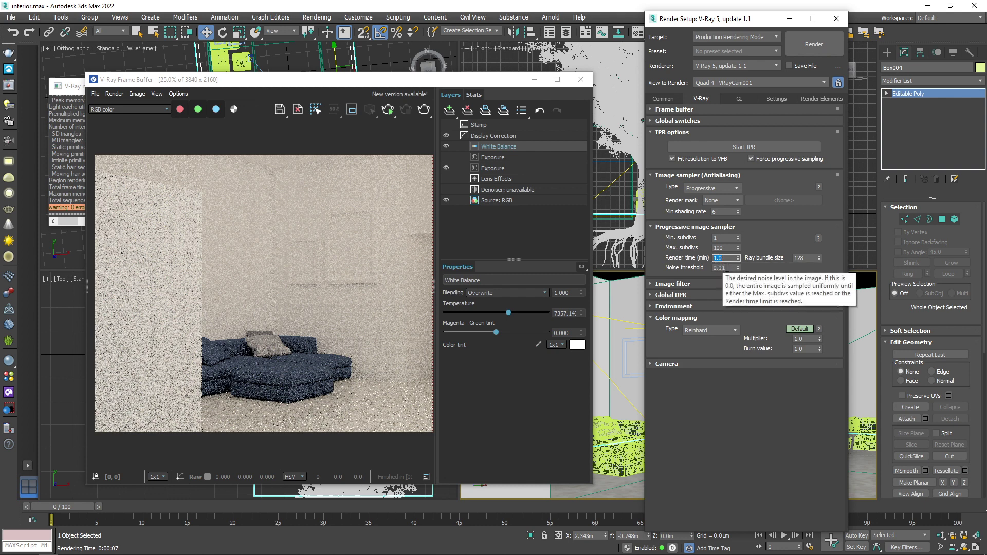
pyautogui.doubleClick(725, 268)
pyautogui.write('0')
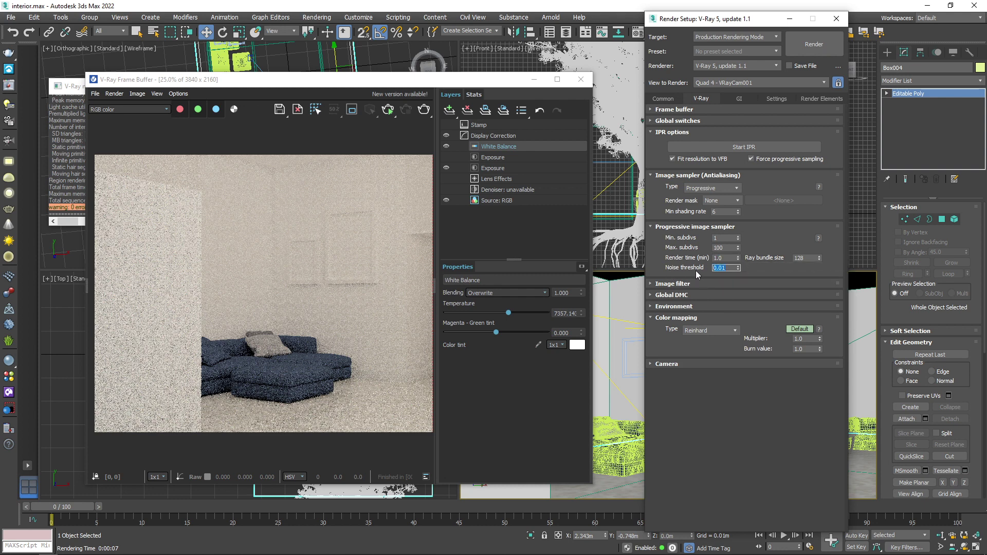
pyautogui.click(391, 111)
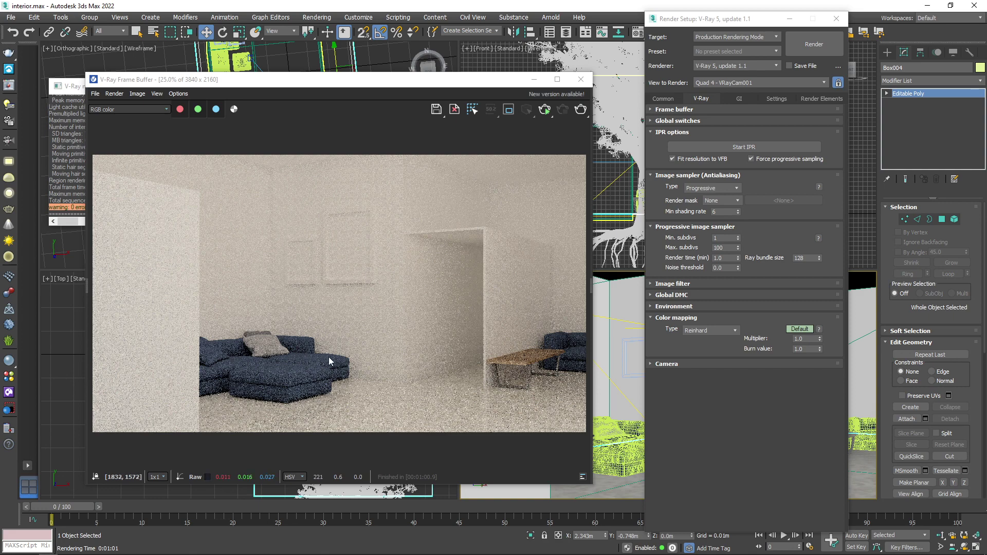
# Zoom and pan over the finished sofa room render, then reset render time to 0.0.
pyautogui.scroll(1, 329, 354)
pyautogui.moveTo(277, 338); pyautogui.dragTo(489, 221, button='middle')
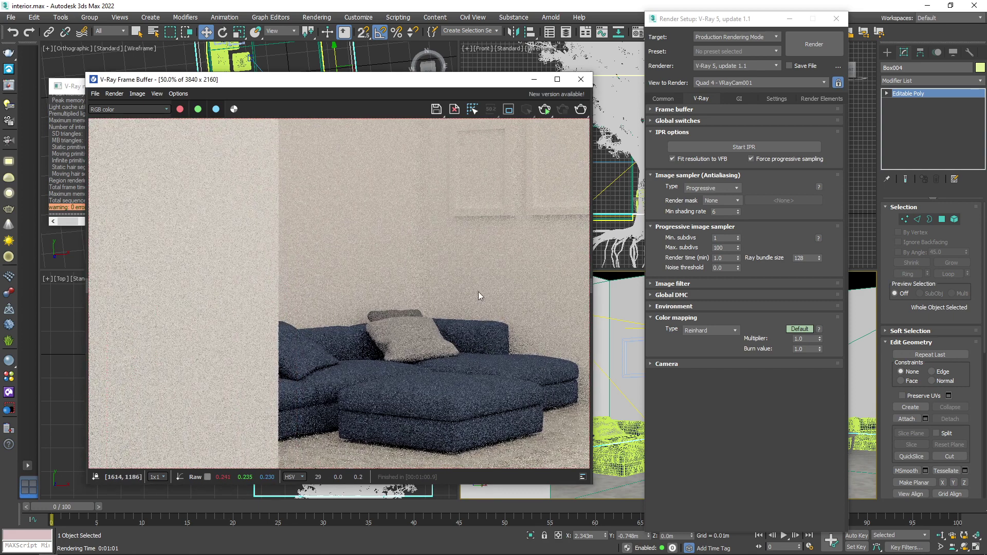
pyautogui.scroll(-1, 328, 331)
pyautogui.click(730, 257)
pyautogui.write('0')
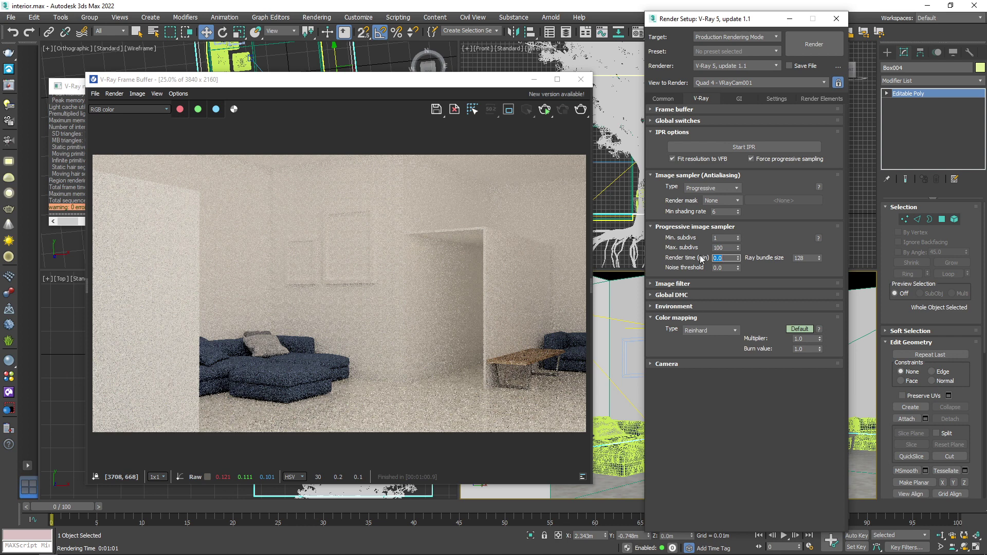
pyautogui.press('Tab')
# Switch the image sampler to Bucket and adjust its min subdivs and noise threshold.
pyautogui.click(720, 188)
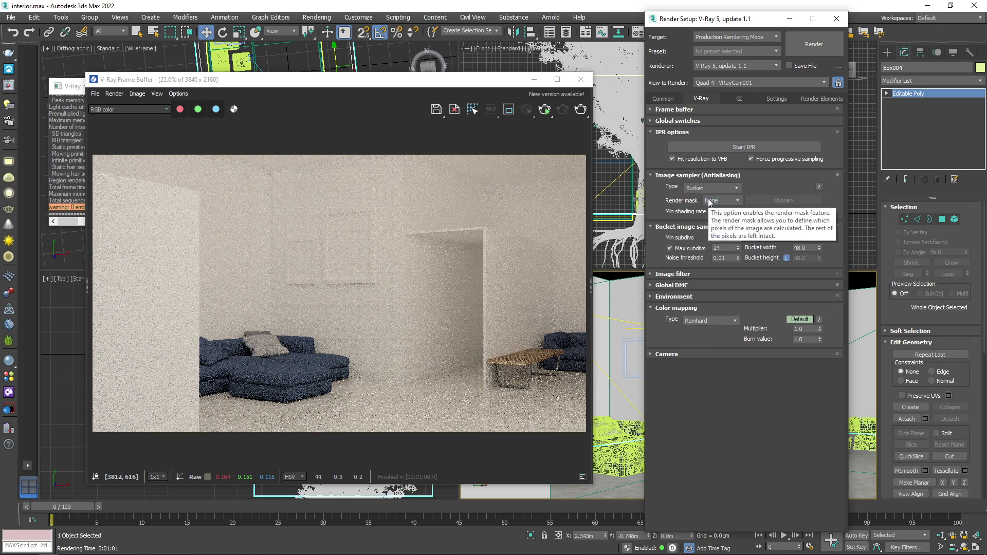
pyautogui.click(723, 238)
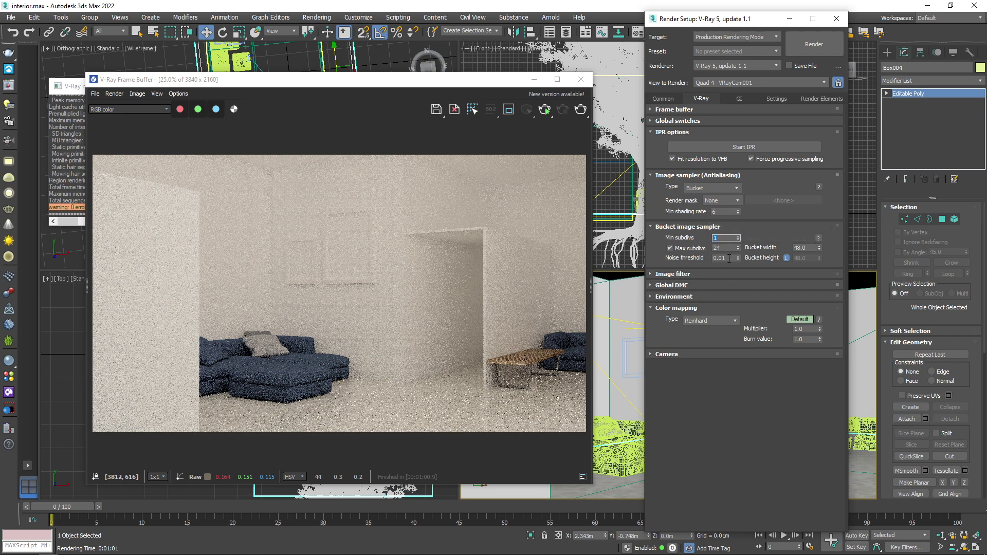
pyautogui.click(728, 258)
# Run and stop a Bucket test render, then set the sampler back to Progressive.
pyautogui.hotkey('shift', 'q')
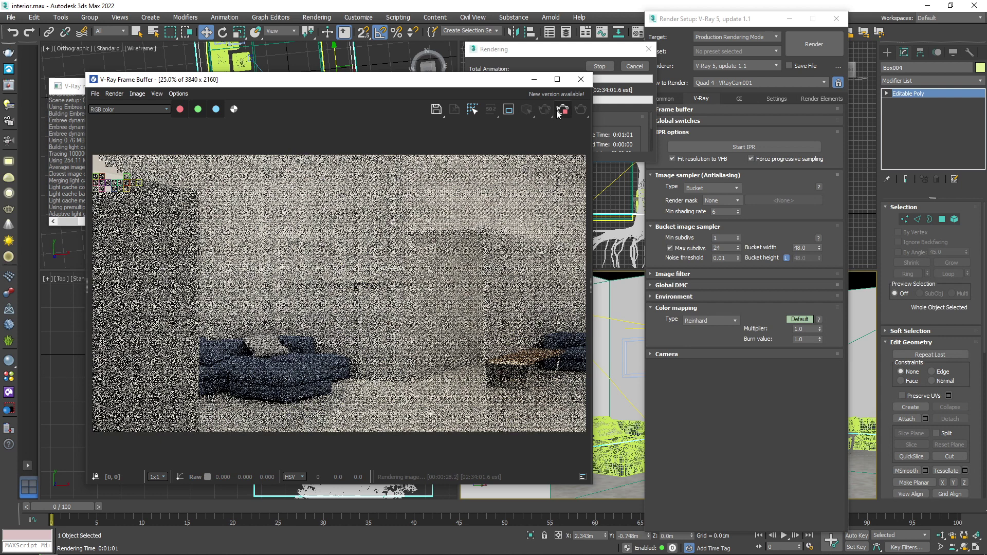
pyautogui.click(562, 110)
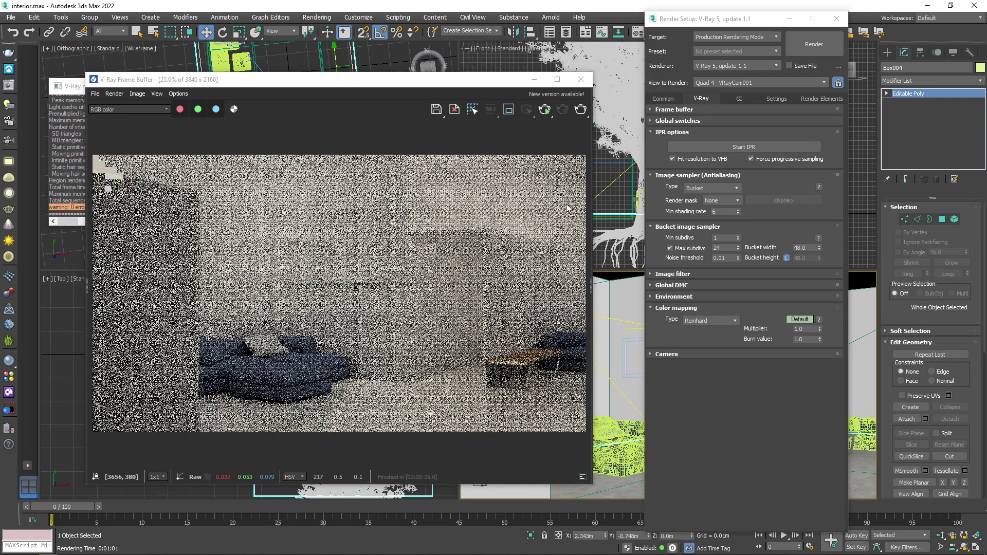
pyautogui.click(704, 188)
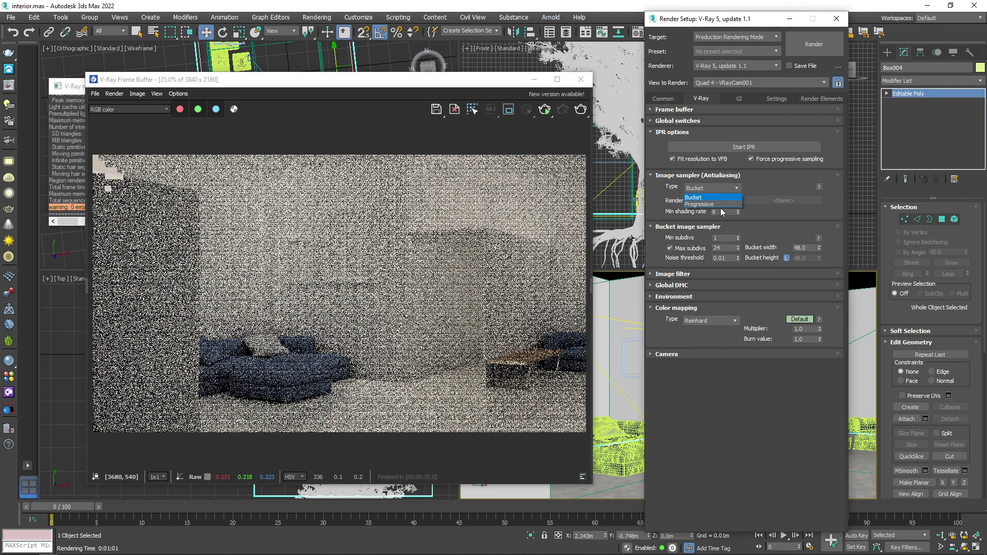
pyautogui.click(712, 205)
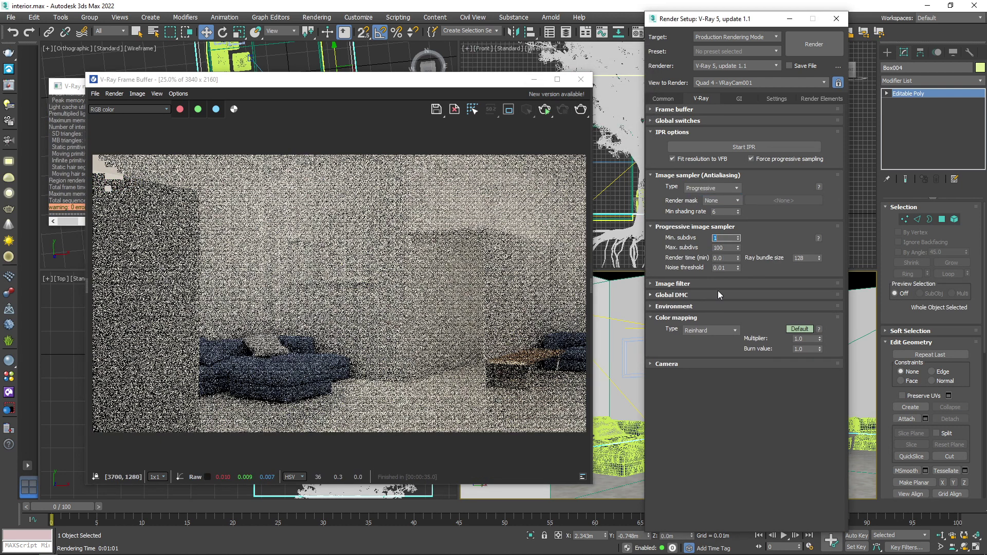
# Replace the Lanczos image filter with Mitchell-Netravali in the Image filter rollout.
pyautogui.click(691, 283)
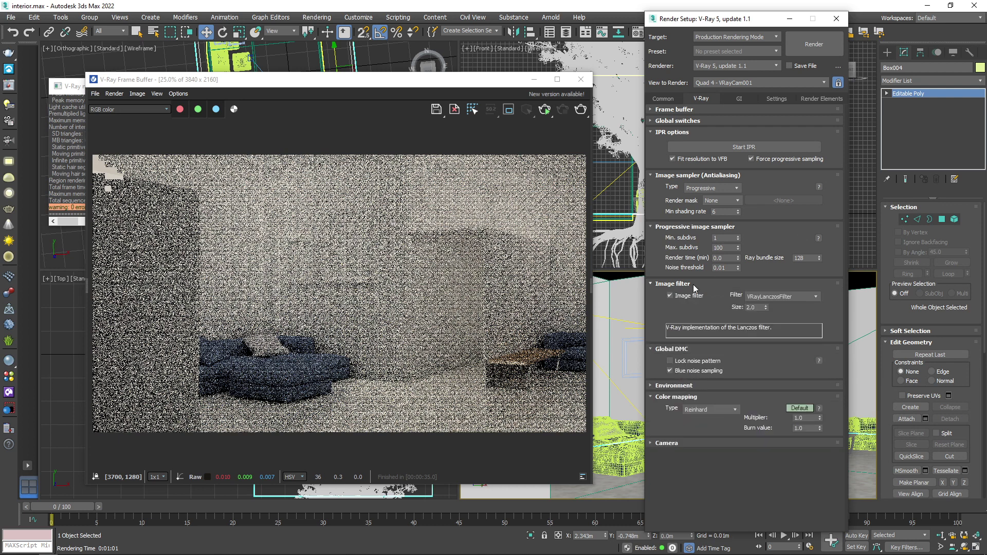
pyautogui.click(776, 297)
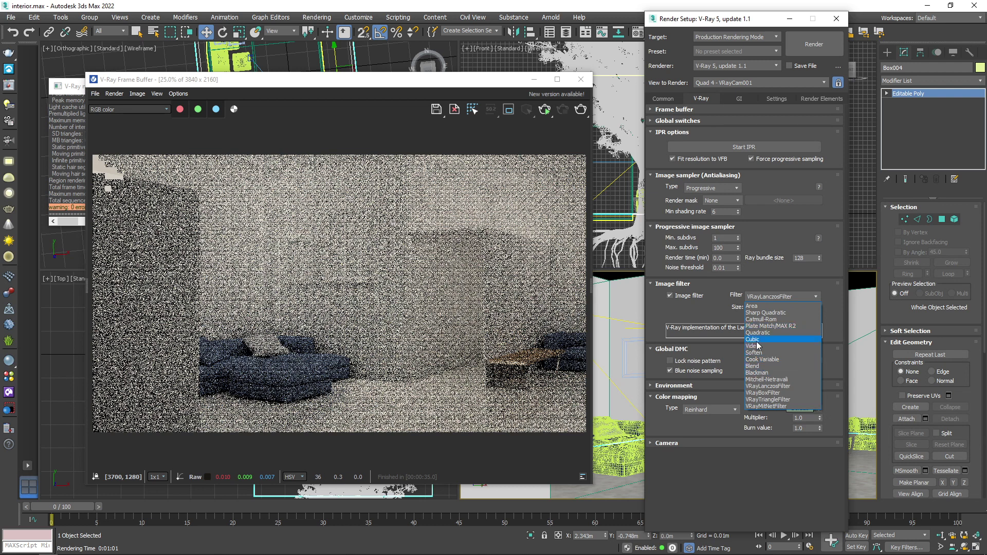
pyautogui.click(769, 380)
pyautogui.click(671, 385)
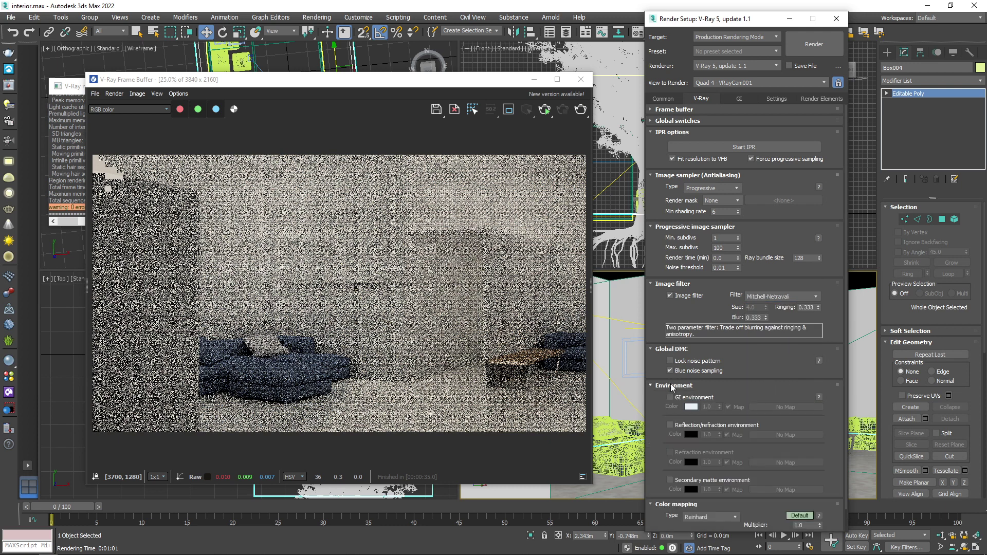
pyautogui.click(714, 385)
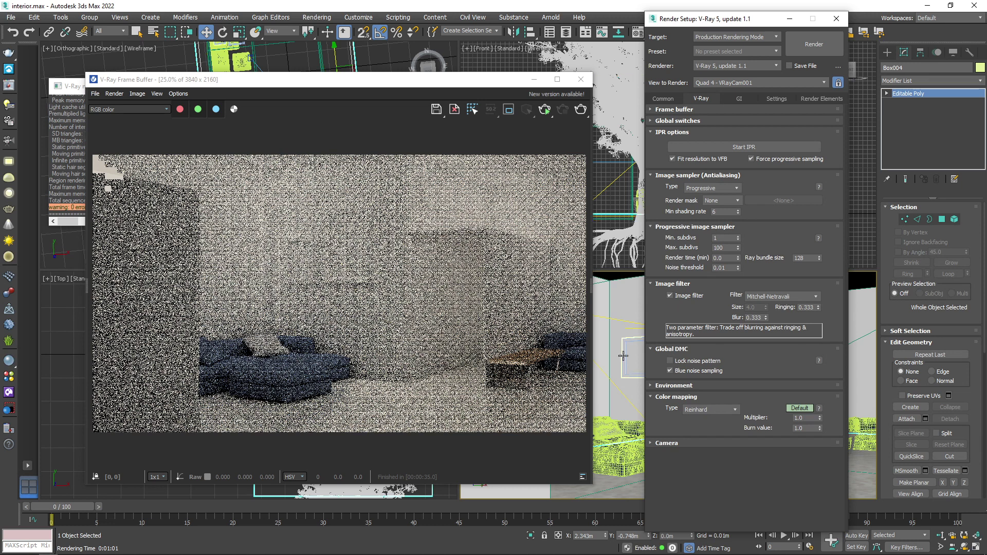
pyautogui.click(735, 410)
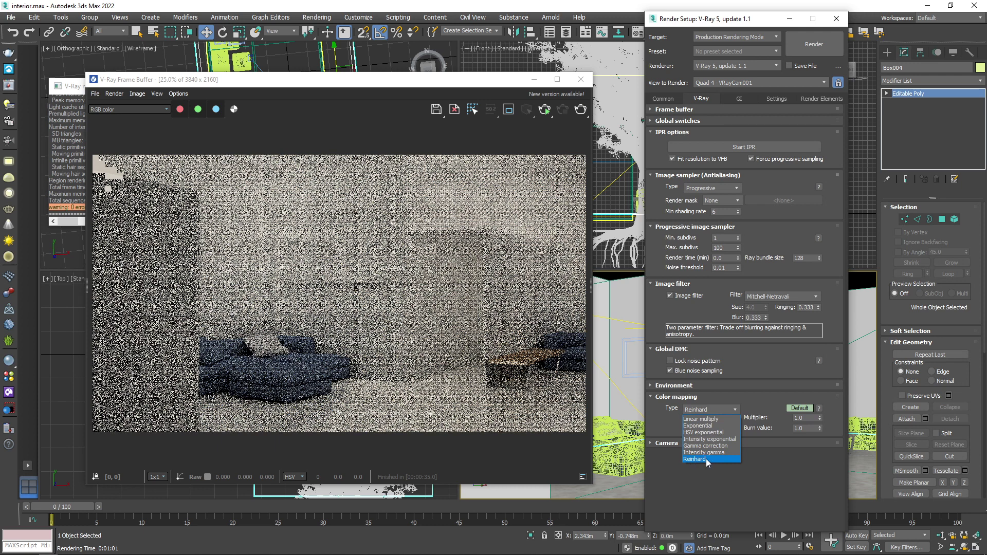
# Try Linear multiply colour mapping, view the VFB Exposure layer, then revert to Reinhard.
pyautogui.click(706, 419)
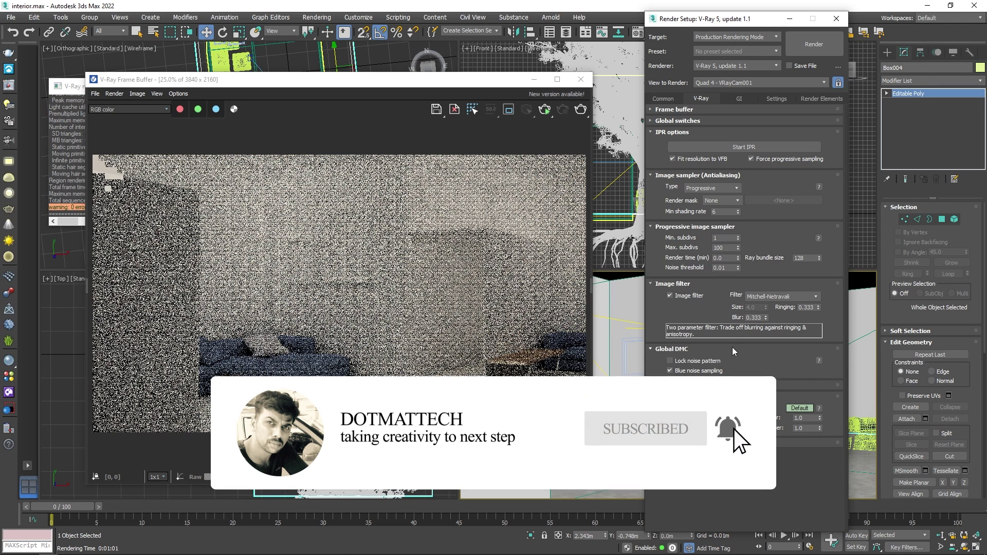
pyautogui.click(590, 290)
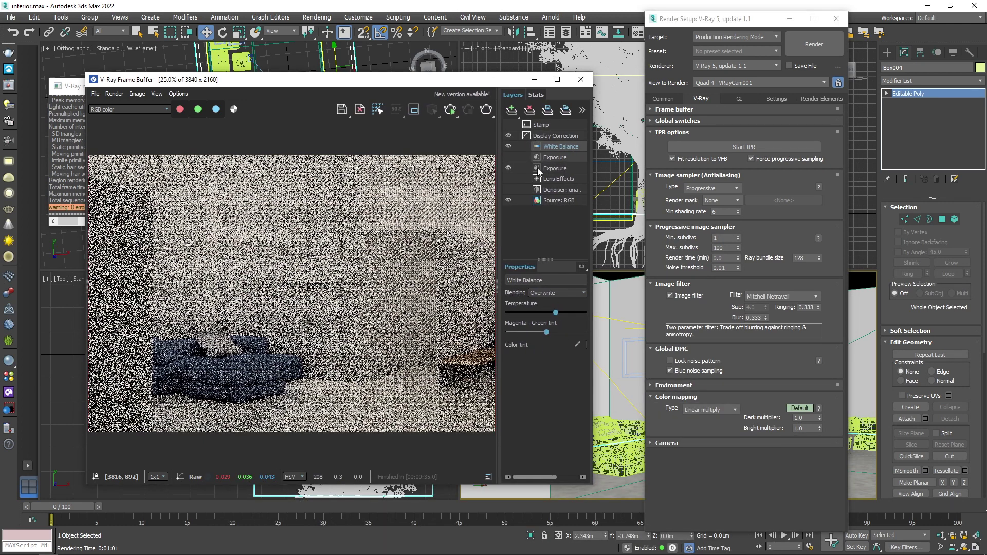
pyautogui.click(540, 167)
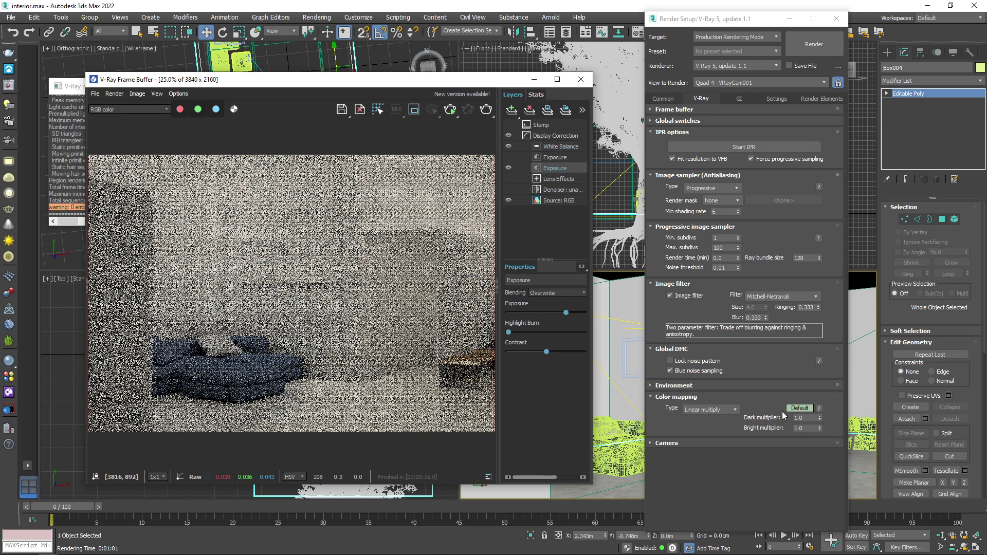
pyautogui.click(729, 411)
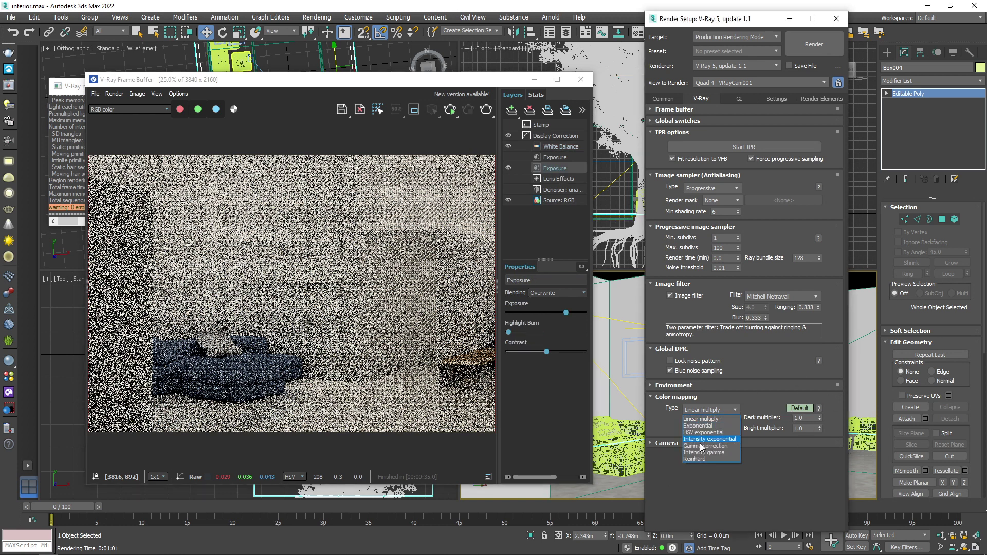
pyautogui.click(696, 459)
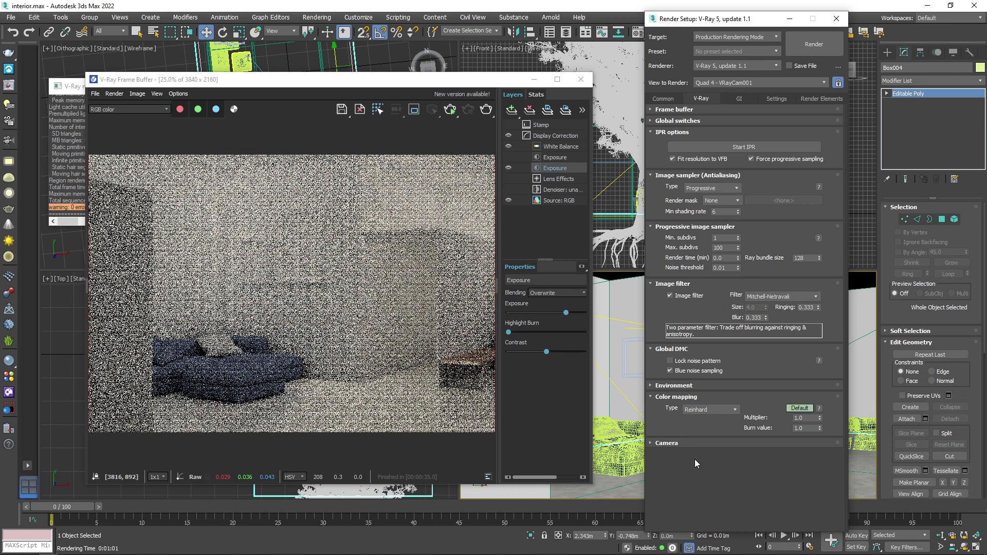